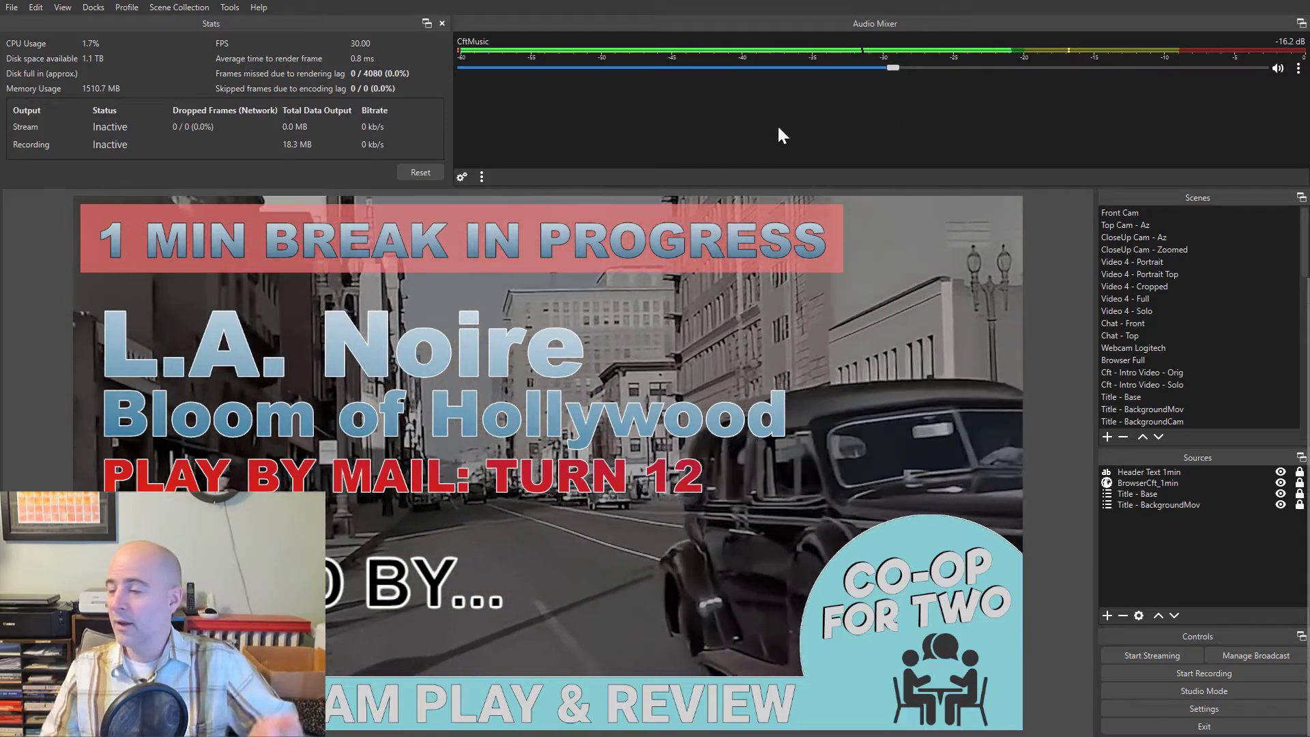
Put the Front Cam scene on screen so the bookshelf camera shows in the preview.
left_click(1191, 213)
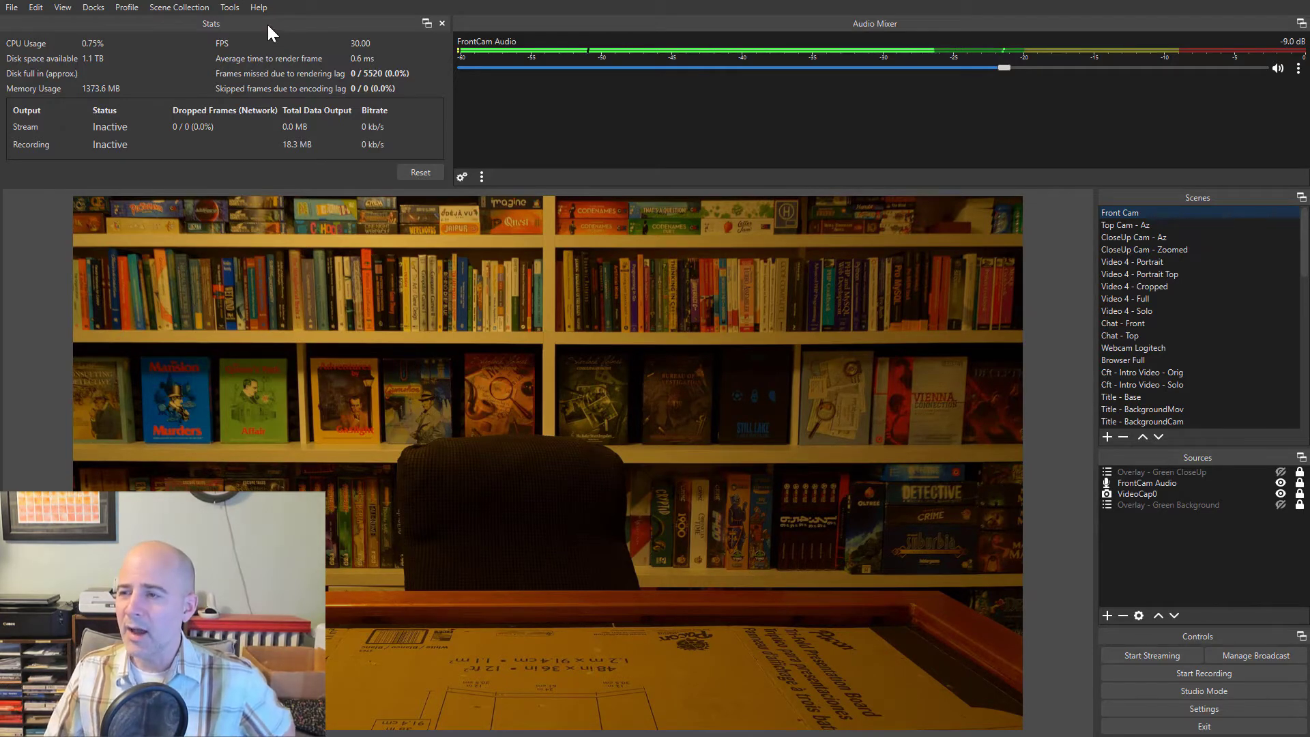
Redock the Stats panel at the top-left and shrink Stats and Audio Mixer to enlarge the preview.
left_click_drag(267, 25, 27, 298)
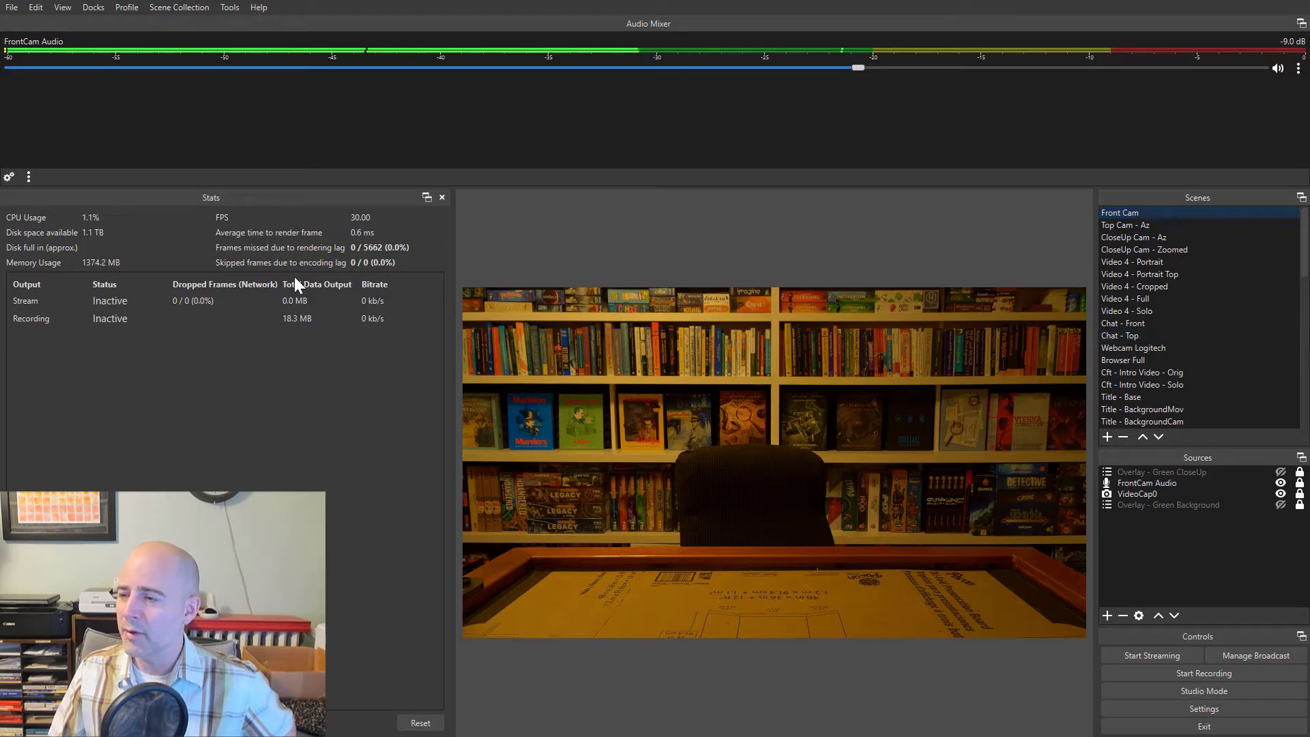
left_click_drag(198, 202, 106, 55)
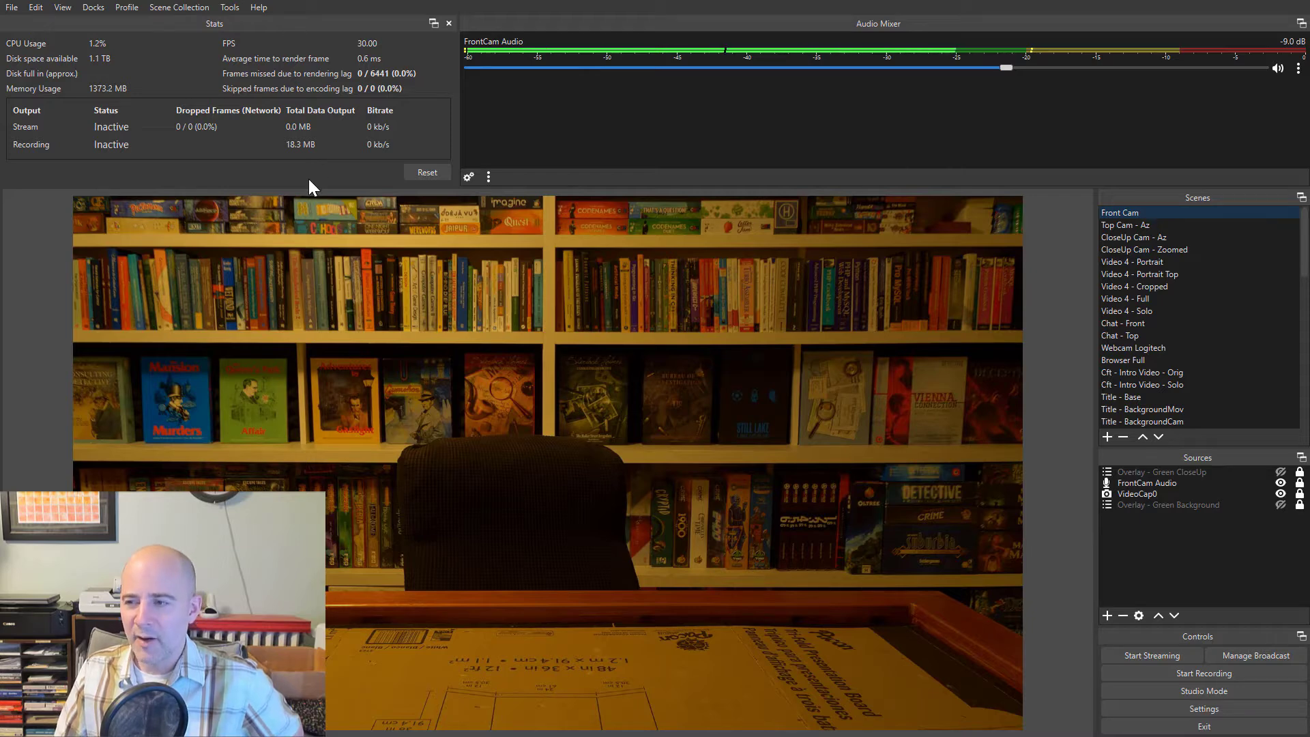
left_click_drag(297, 188, 292, 159)
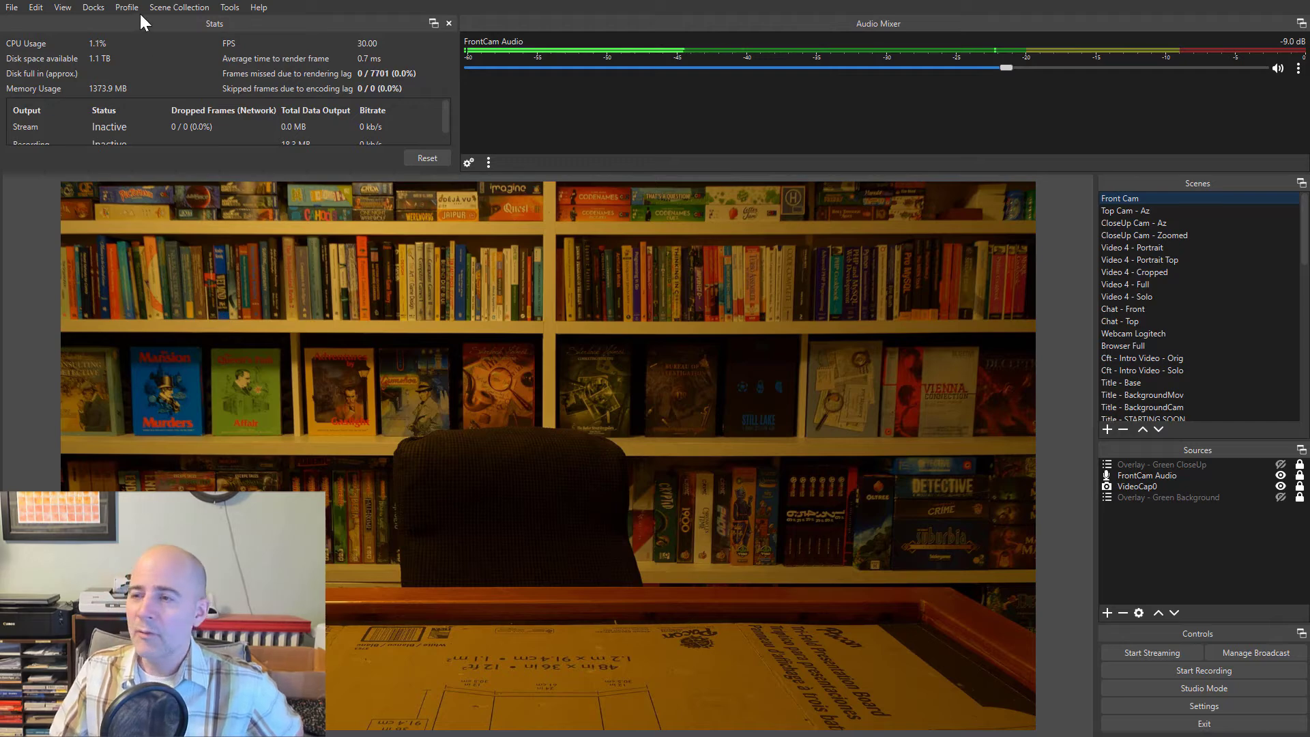
Apply the jrstatsDemo dock set from the Docks menu.
left_click(94, 8)
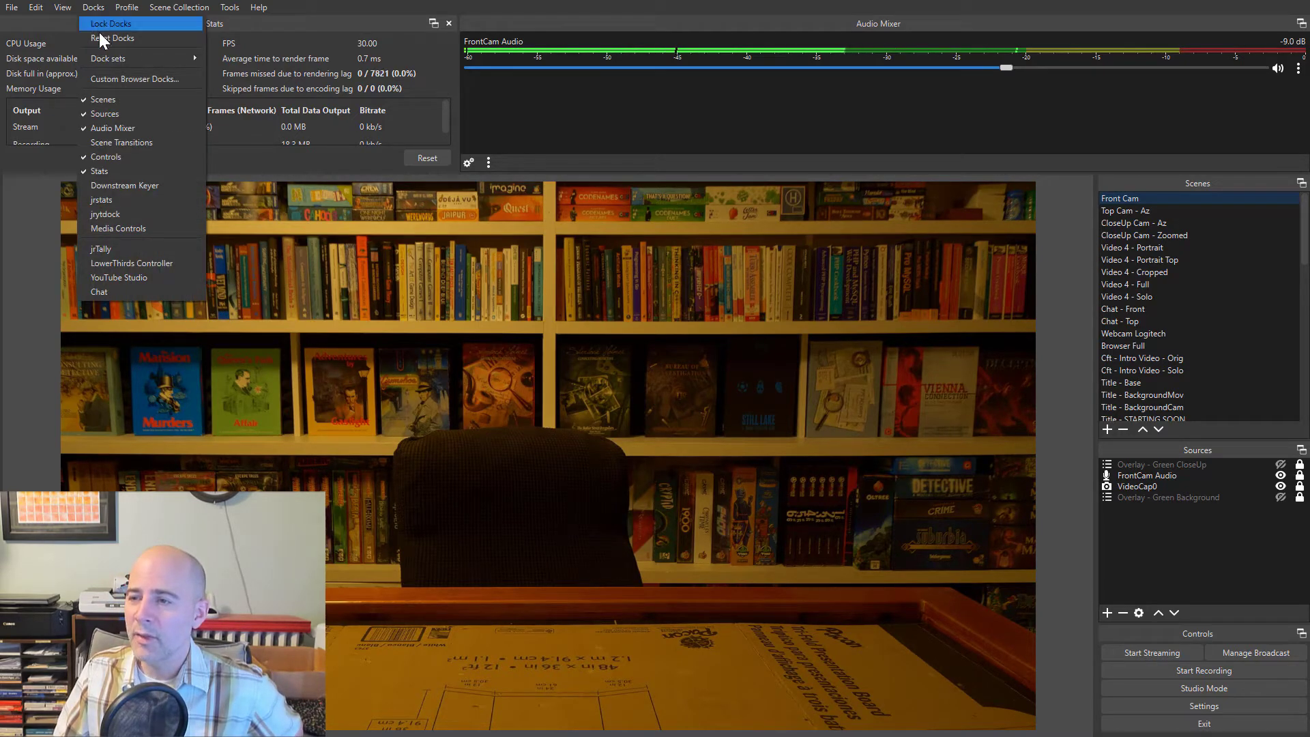
mouse_move(105, 56)
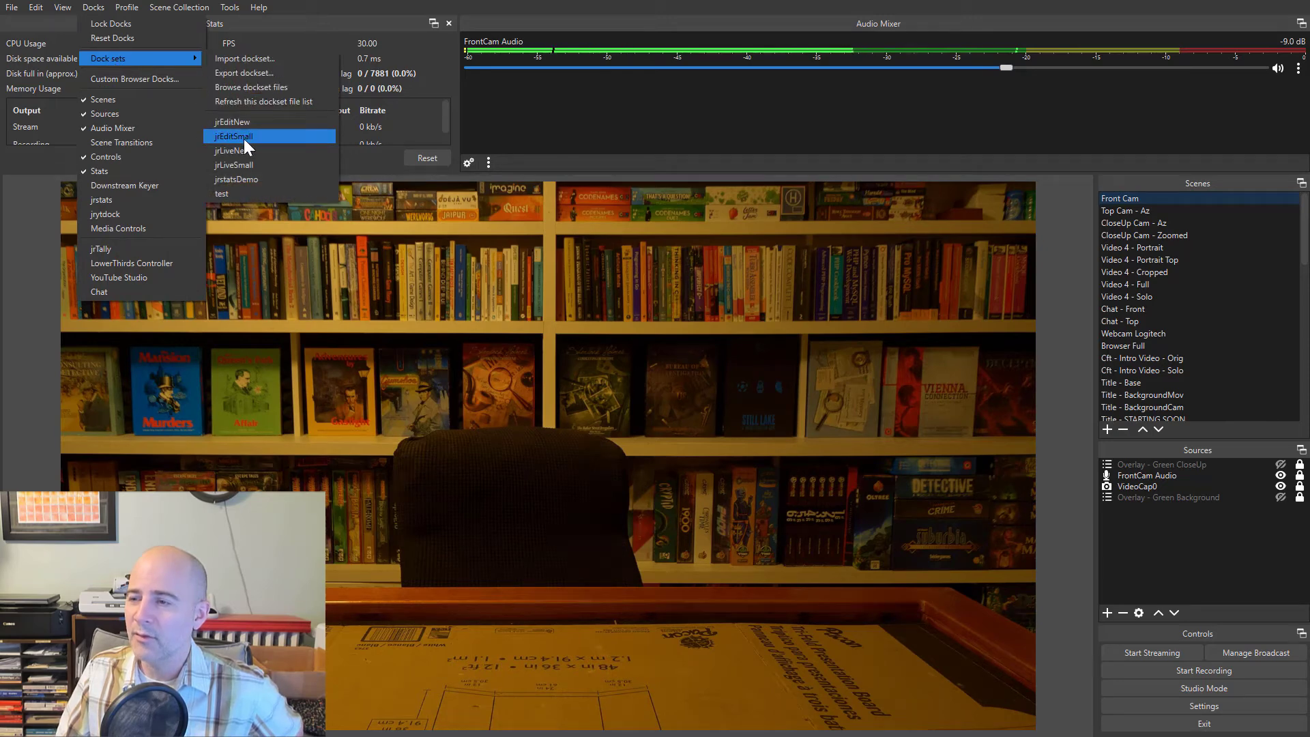
left_click(241, 180)
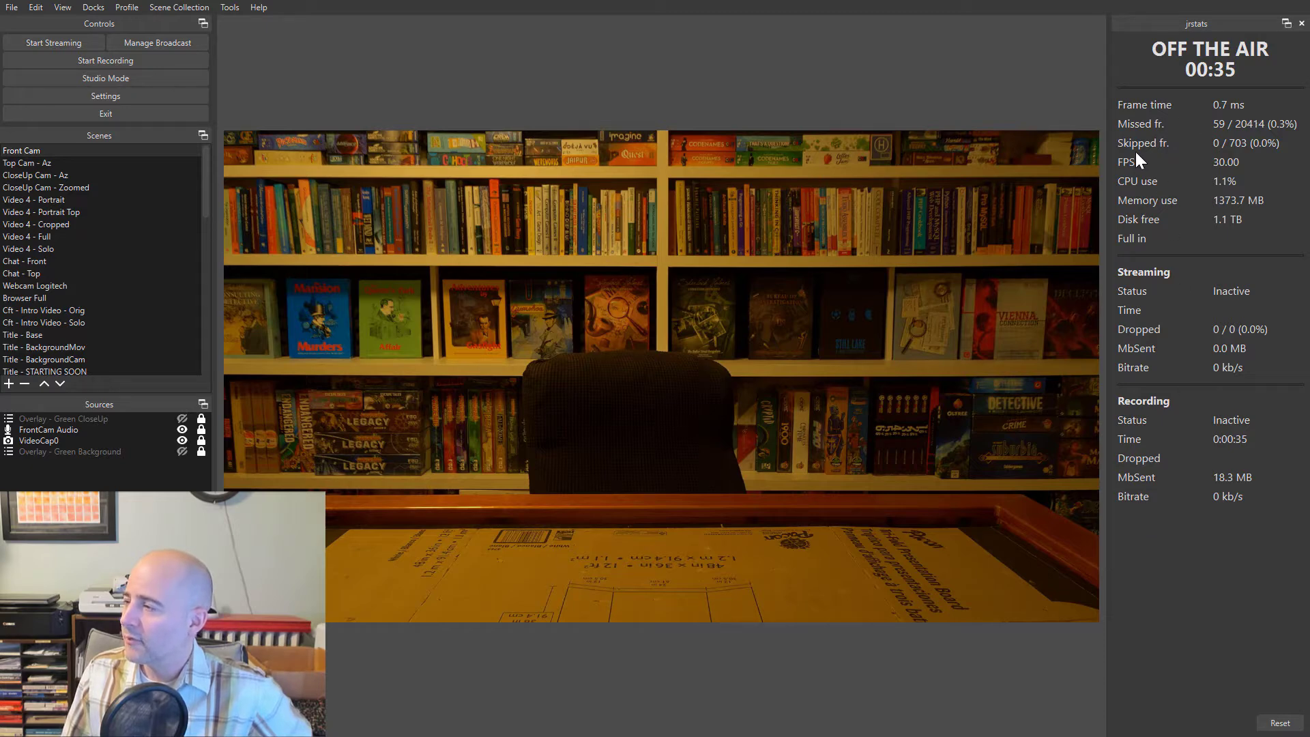
Move the preview/jrstats splitter slightly right to narrow the jrstats panel.
mouse_move(1109, 168)
left_mouse_down()
mouse_move(1144, 169)
mouse_move(1114, 176)
left_mouse_up()
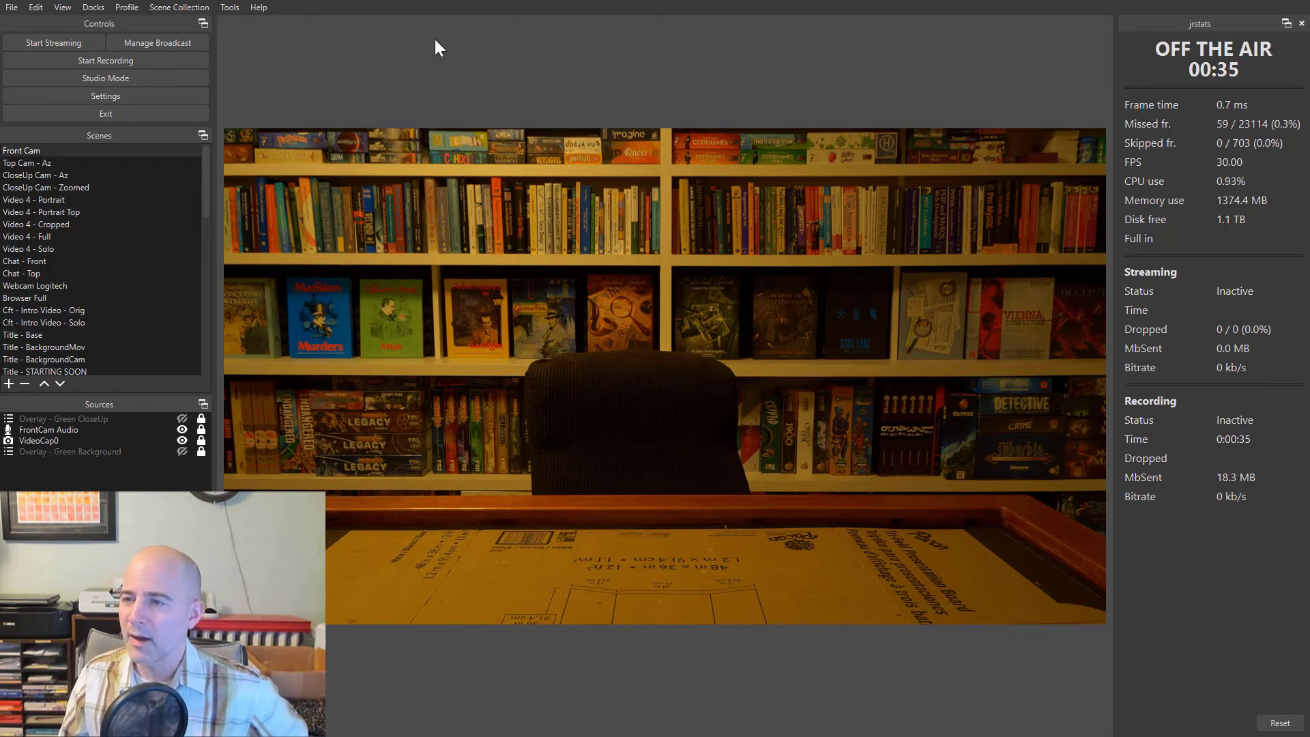
Choose the existing Test Broadcast 1 for the stream, then reset the jrstats counters.
left_click(172, 42)
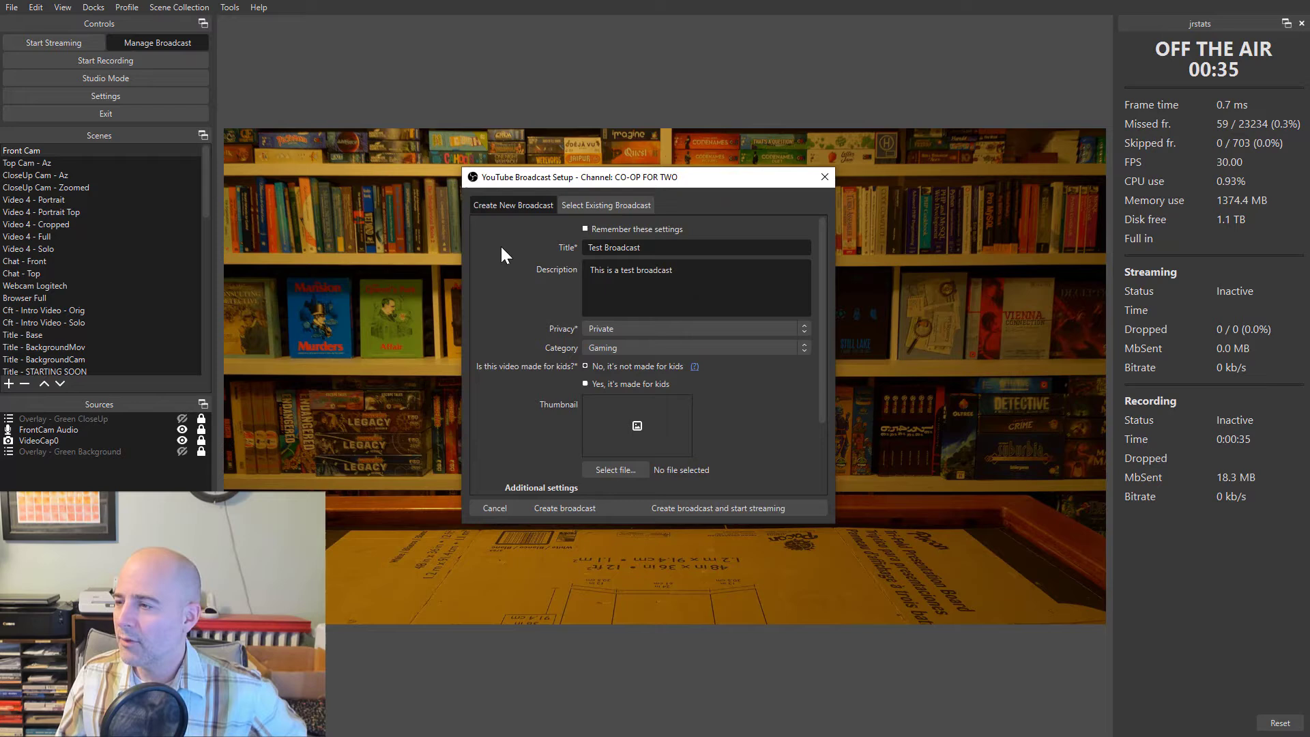
left_click(580, 205)
left_click(578, 273)
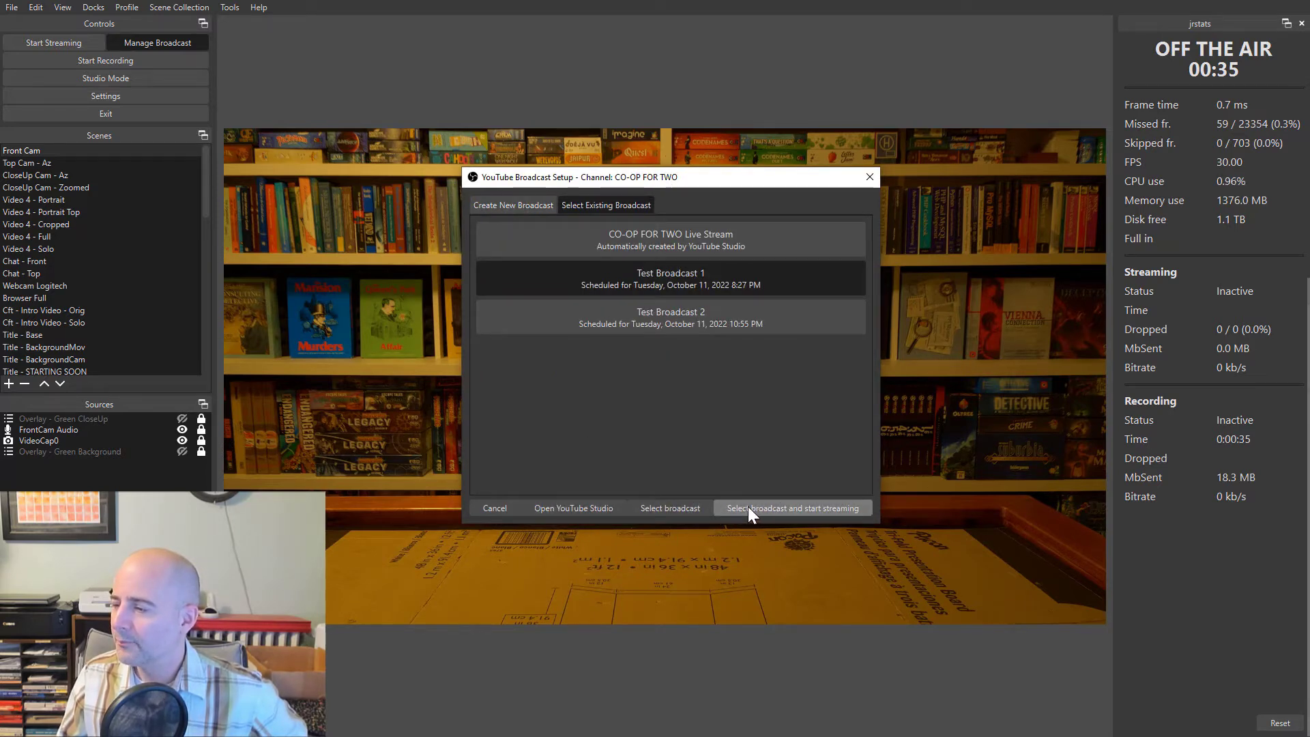
left_click(676, 509)
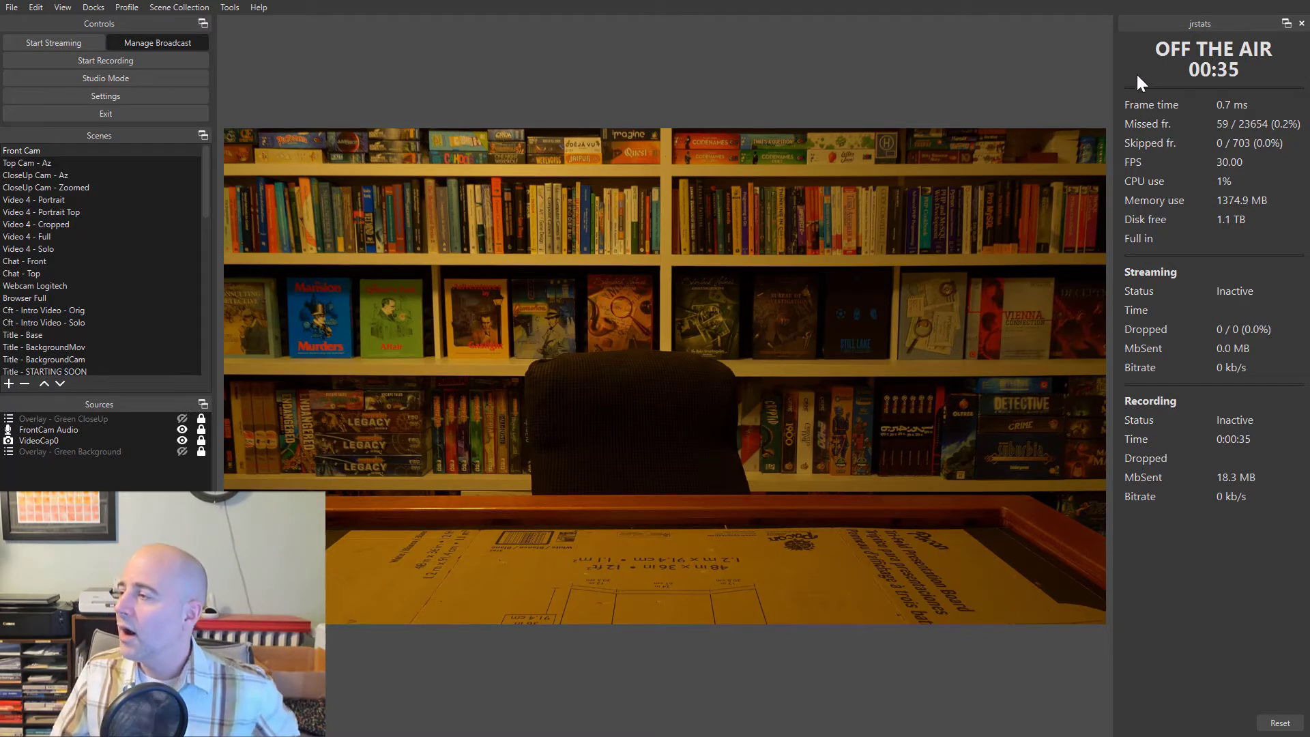
left_click(1280, 723)
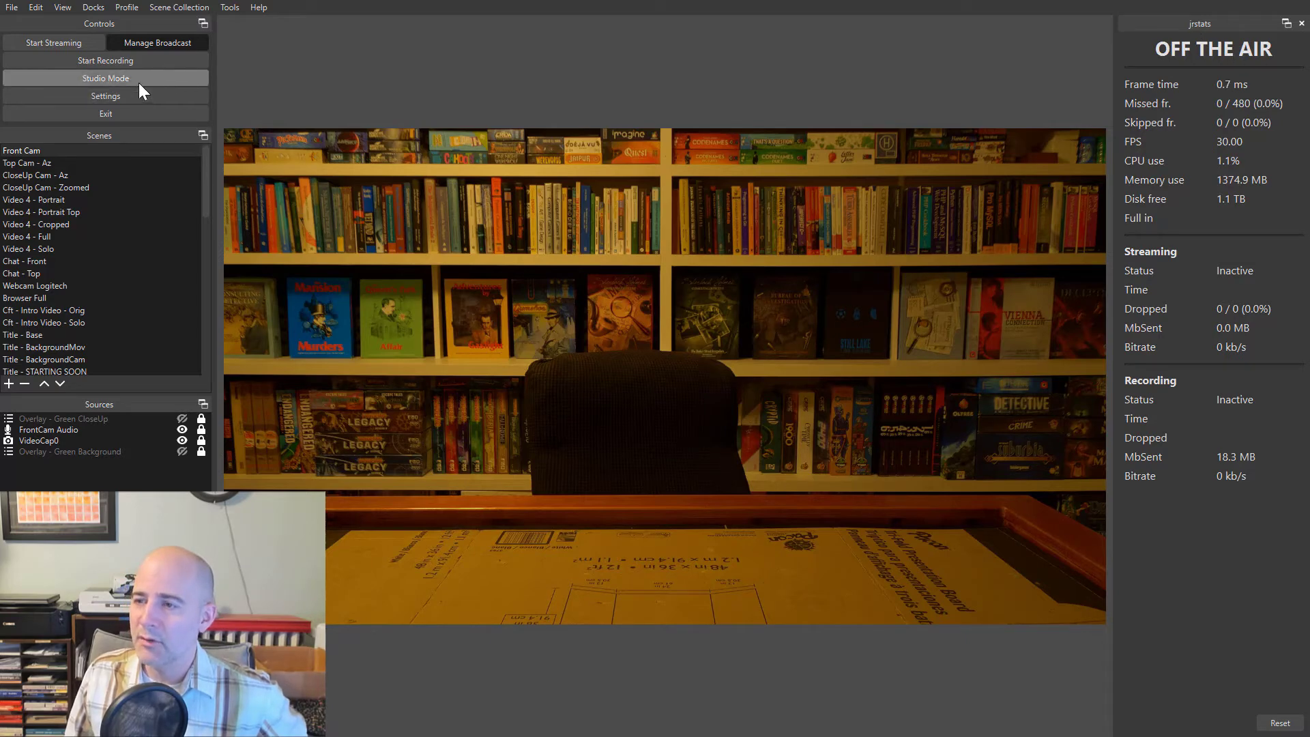
Start recording, reset the jrstats frame counters, then start streaming to the broadcast.
left_click(123, 65)
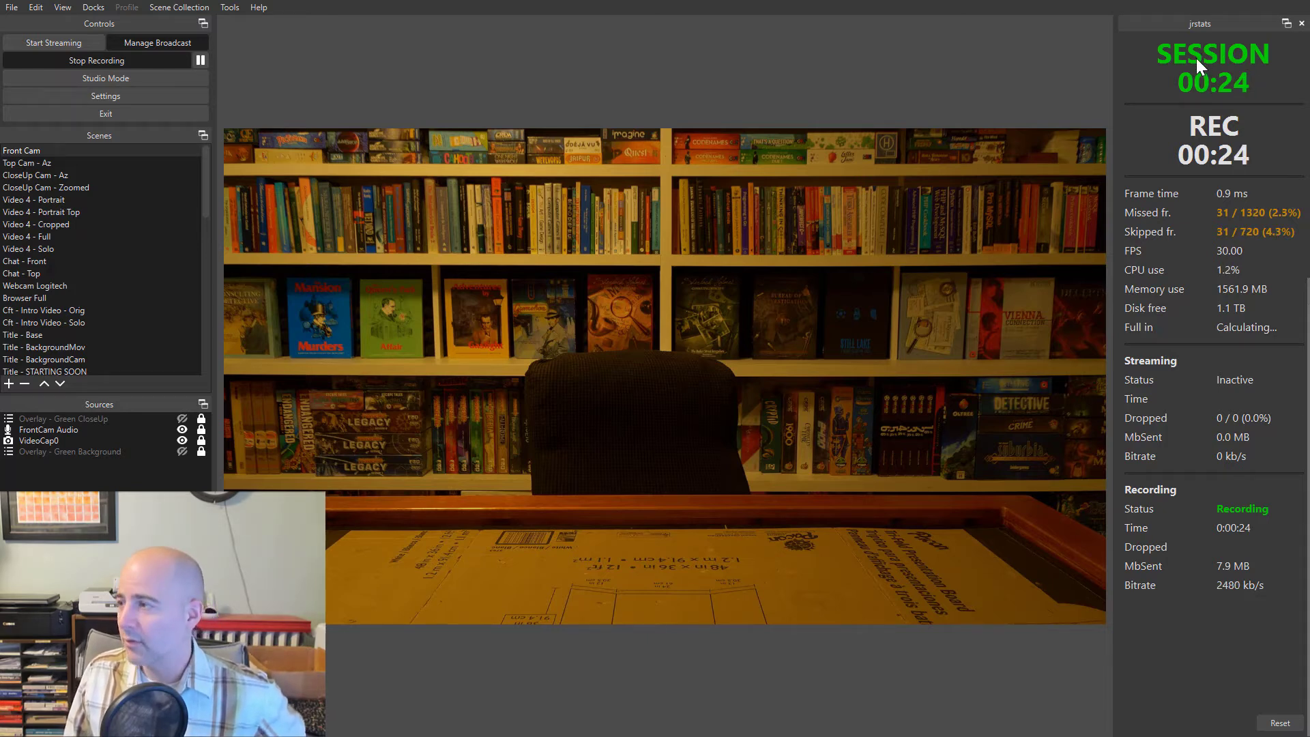
left_click(1278, 721)
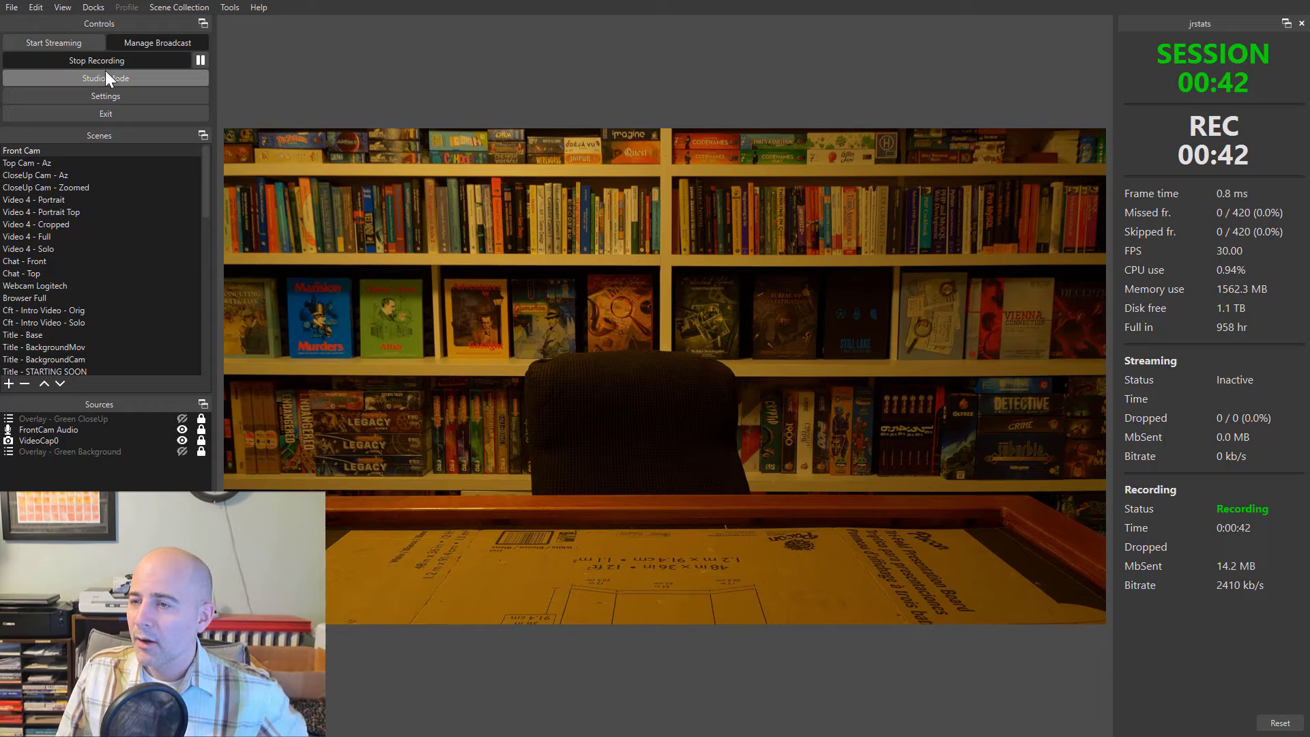
left_click(58, 46)
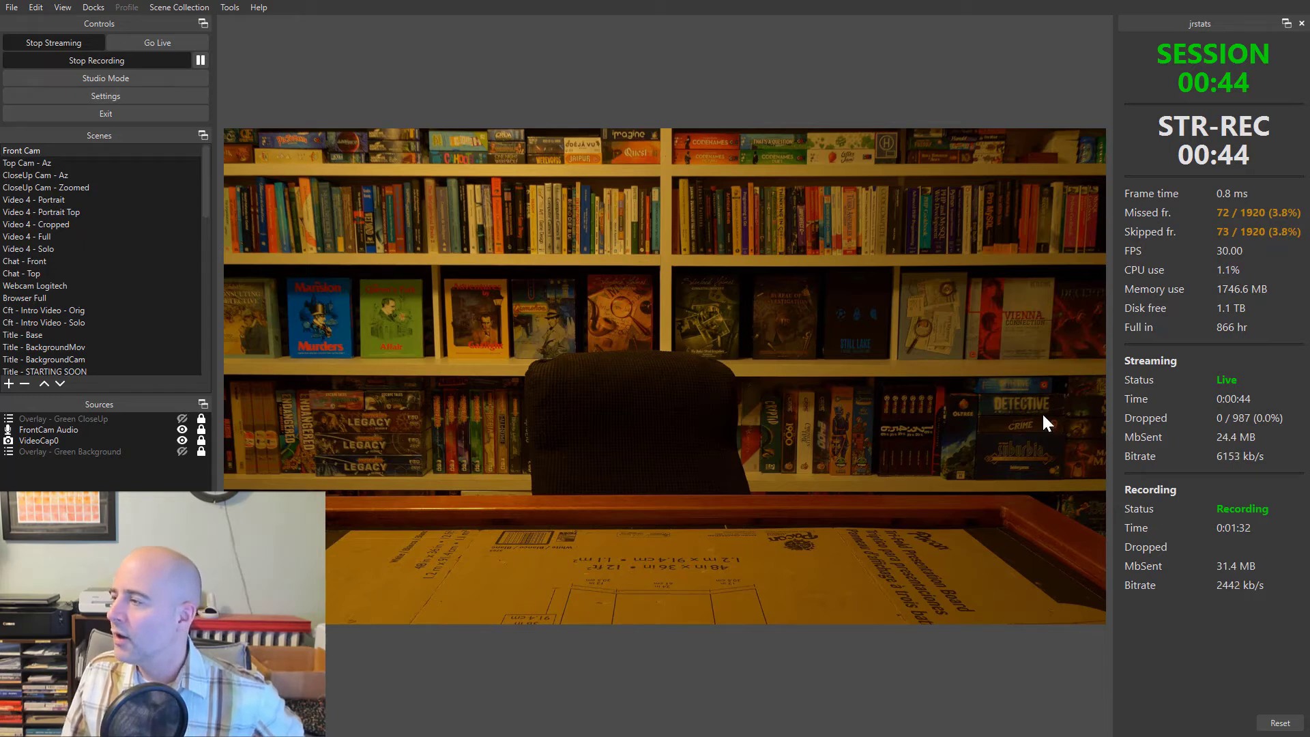
Reset the jrstats missed and skipped frame counts and the session timer.
left_click(1280, 722)
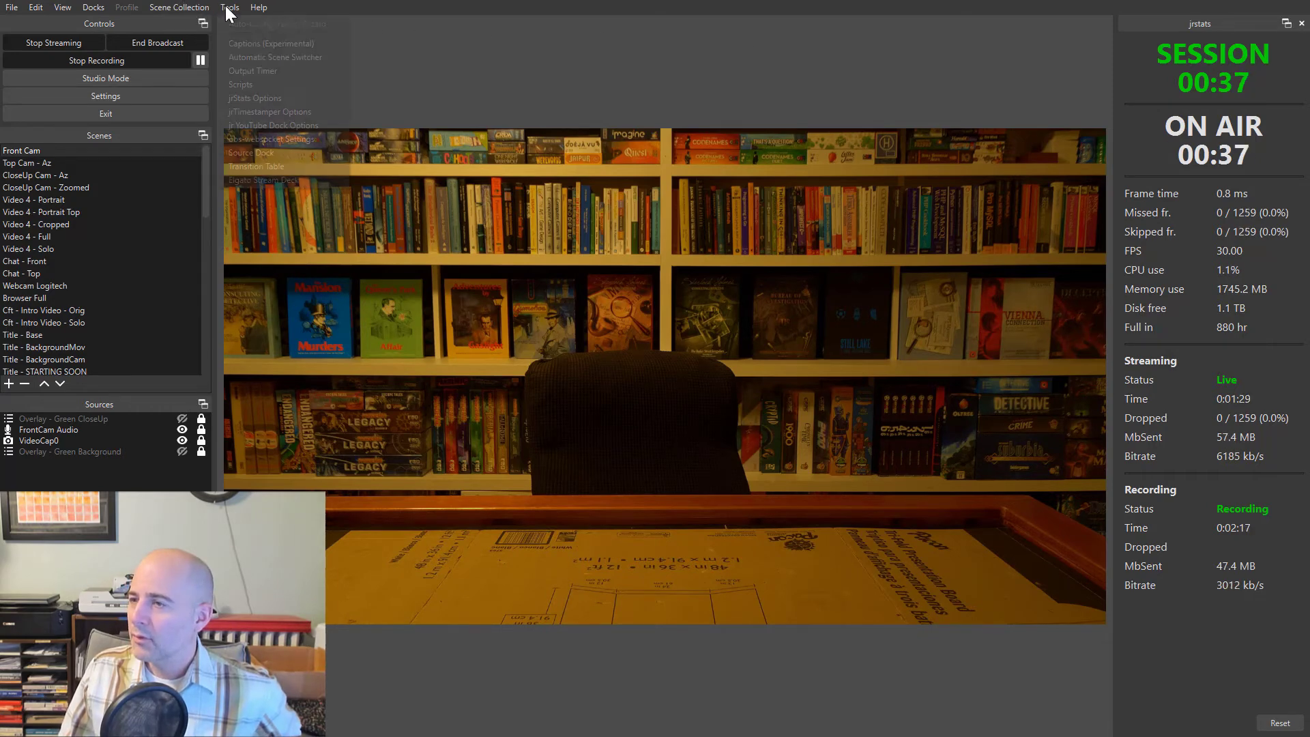
In jrStats Options, finalize the break patterns Title, Break and Intro, then close the dialog.
left_click(229, 8)
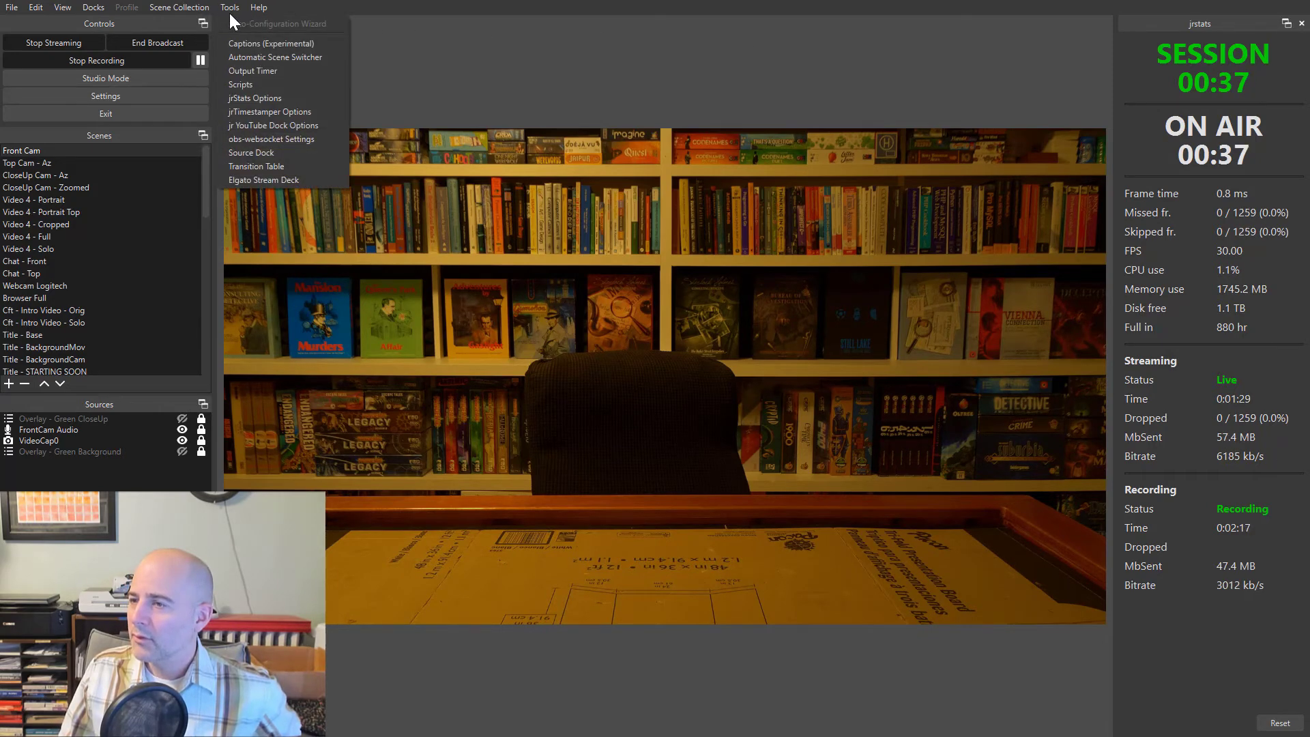
left_click(268, 97)
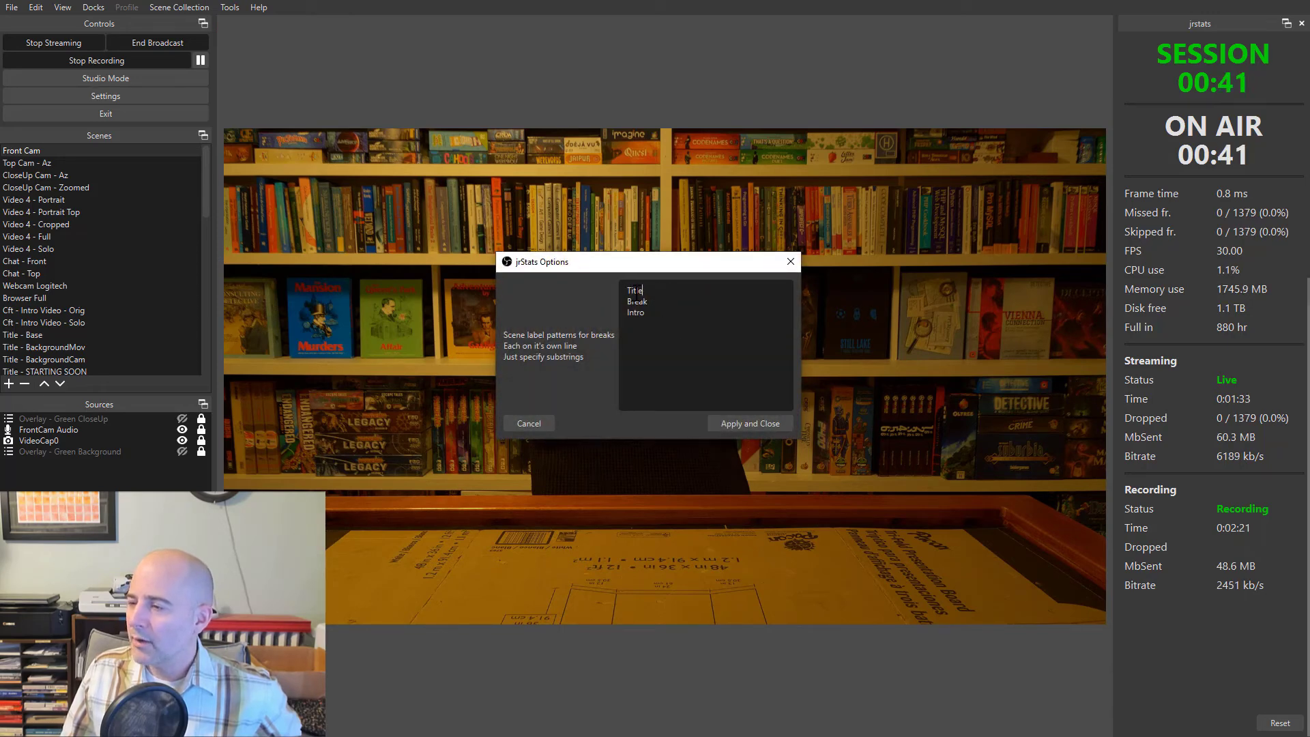
double_click(634, 291)
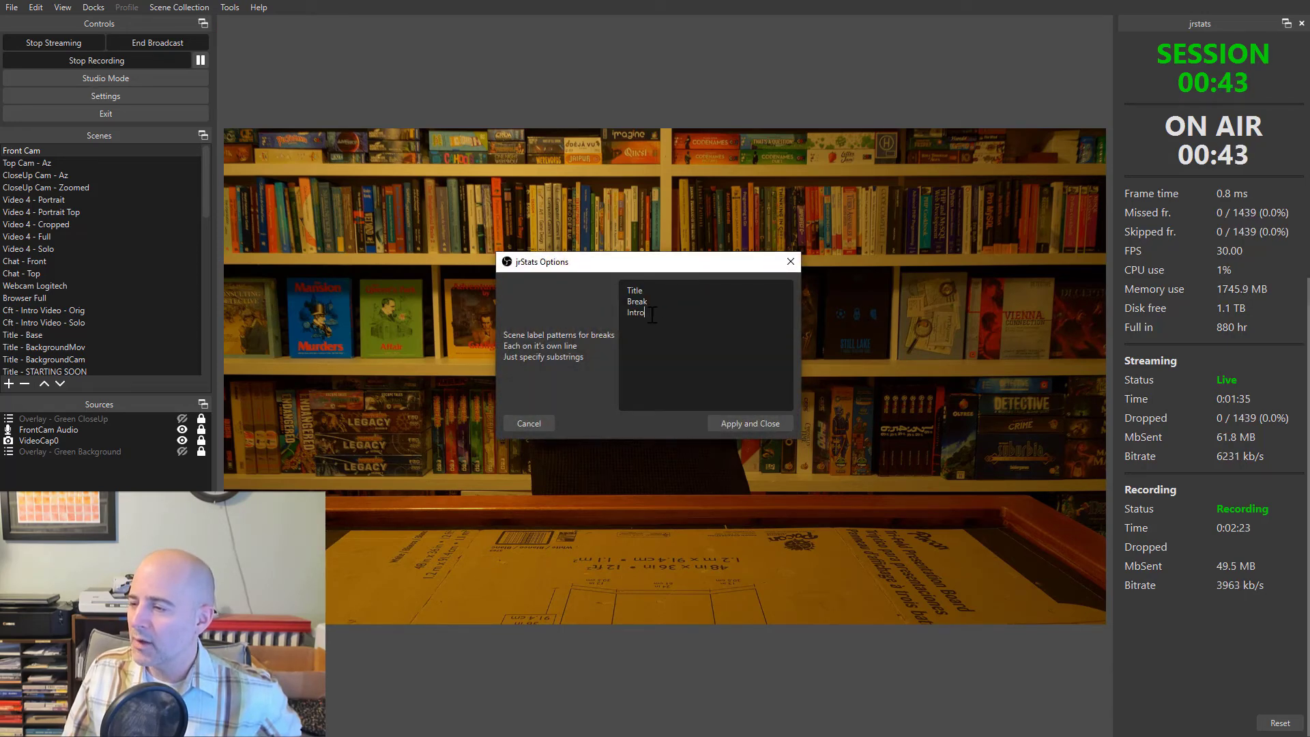
double_click(631, 313)
key("ctrl+a")
left_click(655, 294)
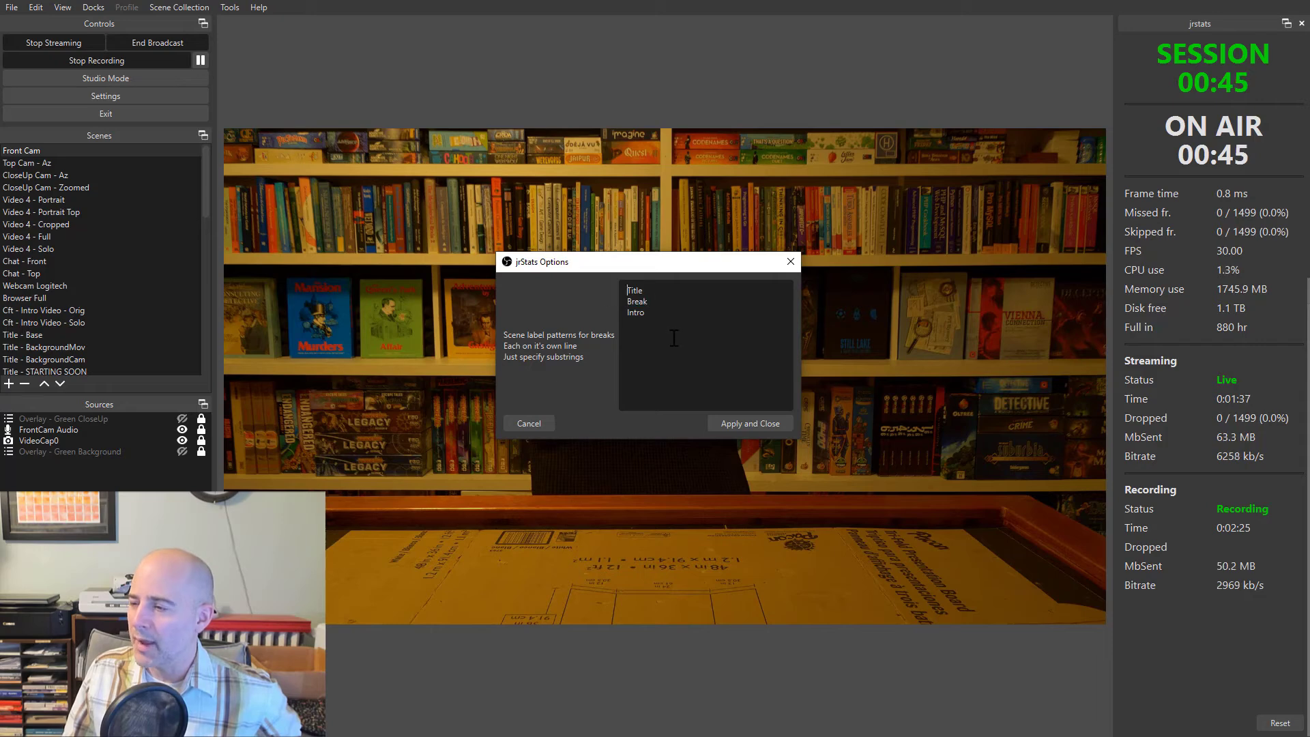
left_click(790, 261)
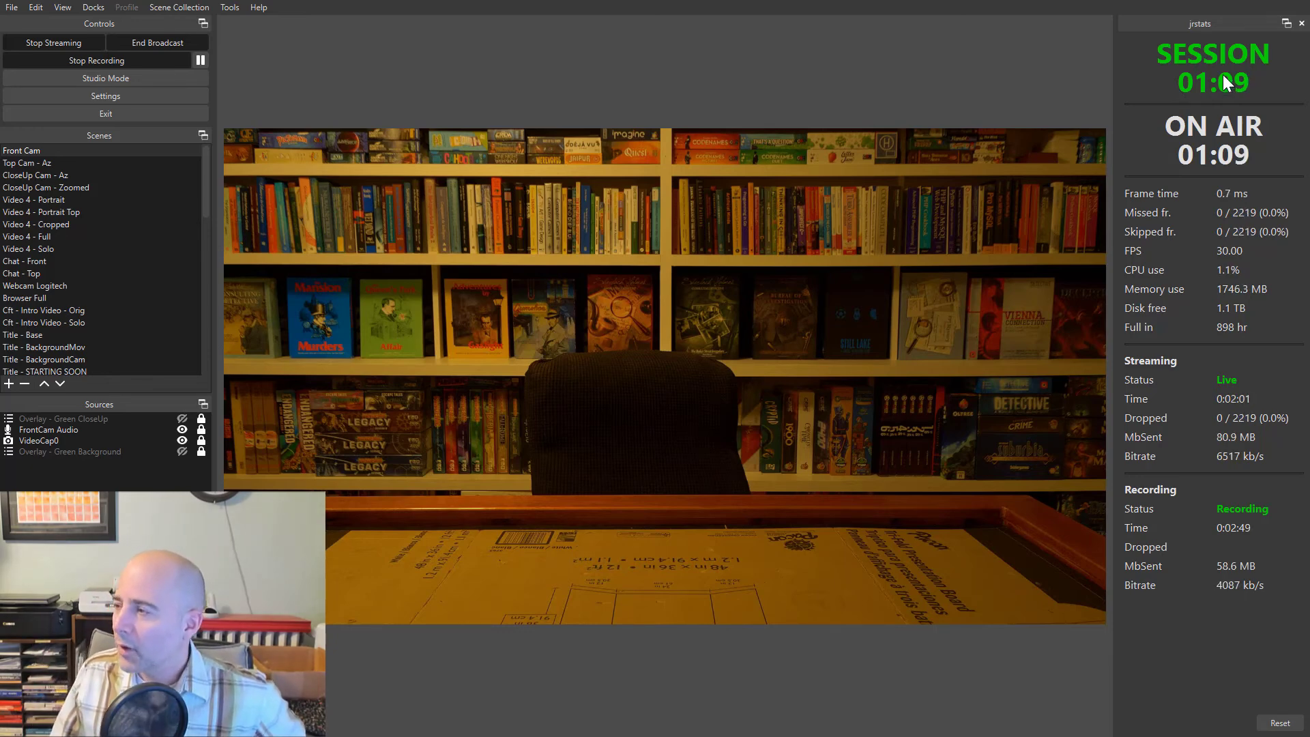
scroll(84, 241, "down", 3)
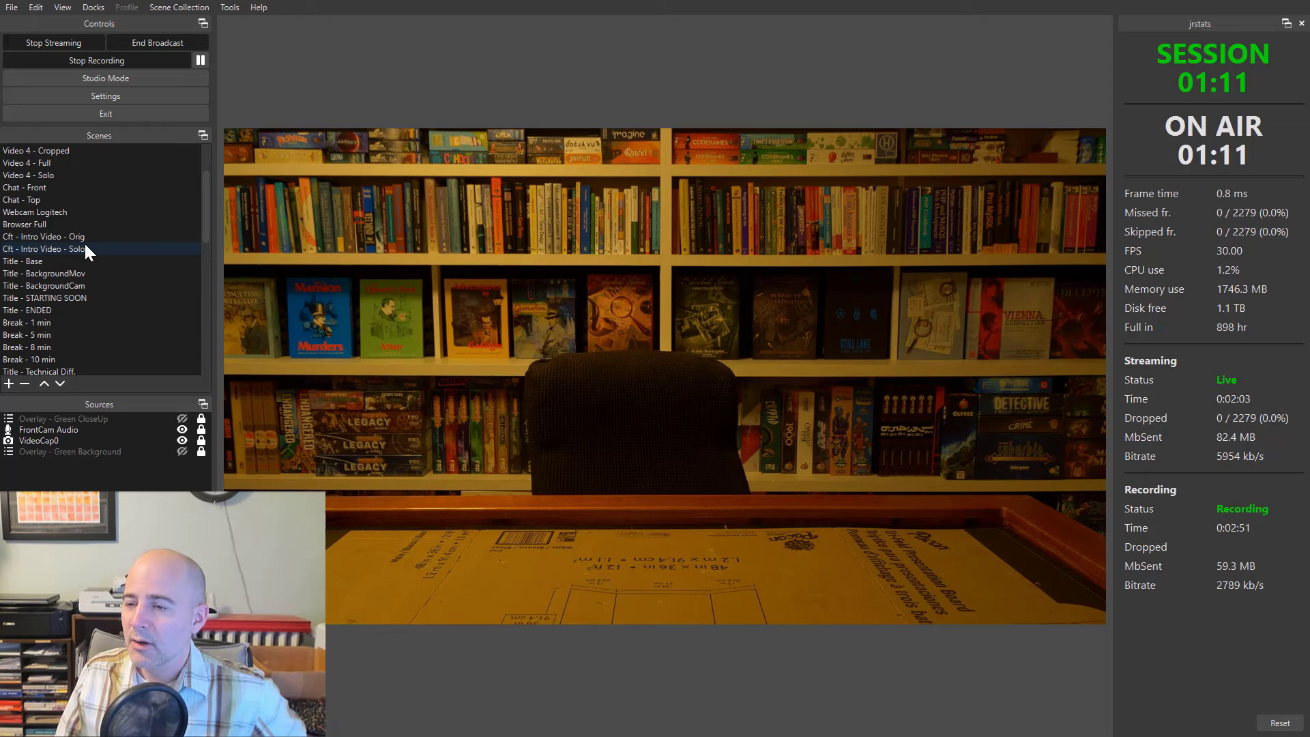
scroll(87, 249, "up", 2)
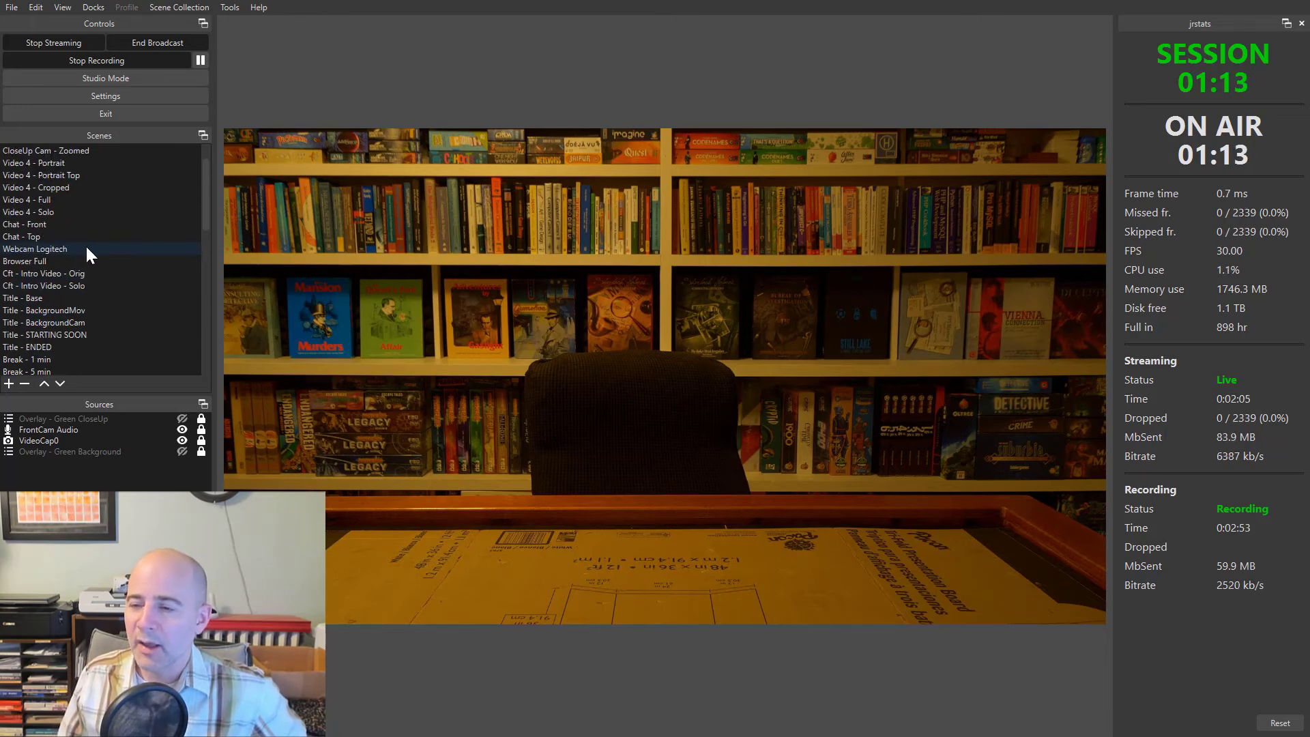
scroll(121, 235, "up", 1)
scroll(105, 235, "down", 3)
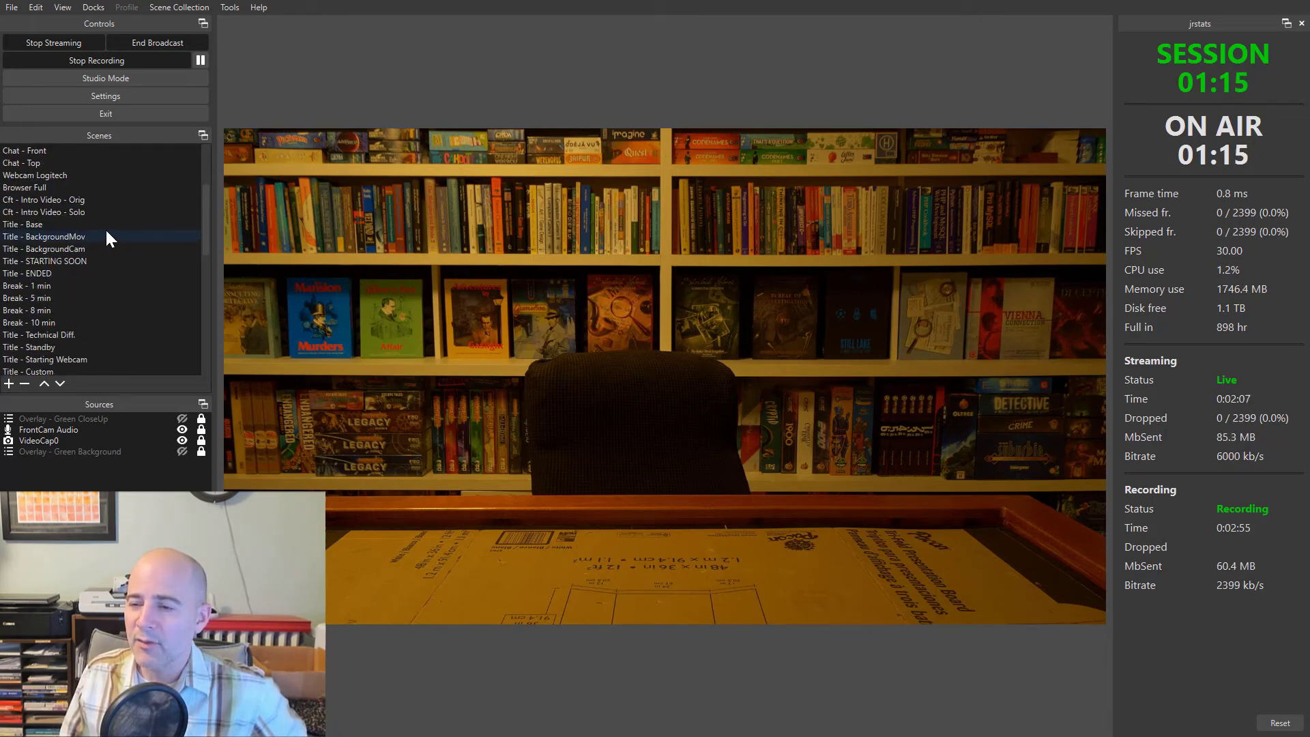
Put the 'Break - 5 min' scene live, starting the jrstats BREAK timer.
left_click(19, 297)
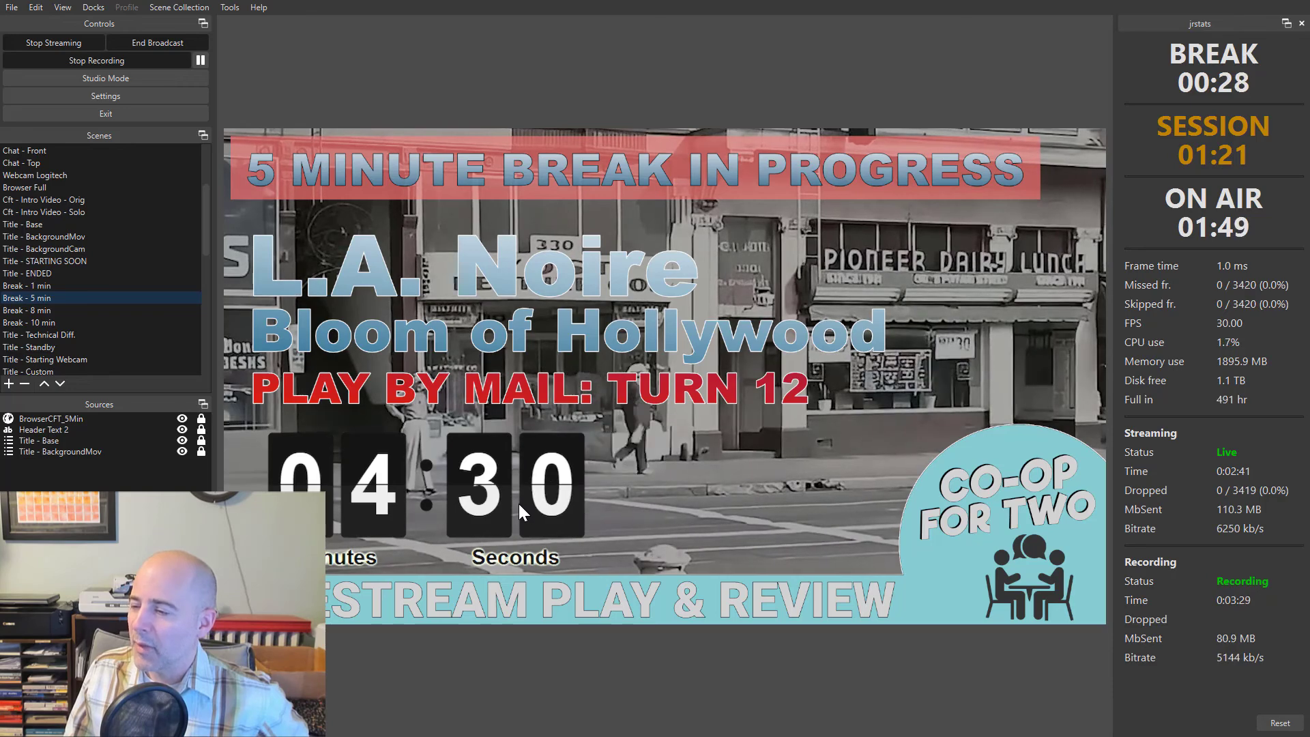
scroll(69, 225, "up", 3)
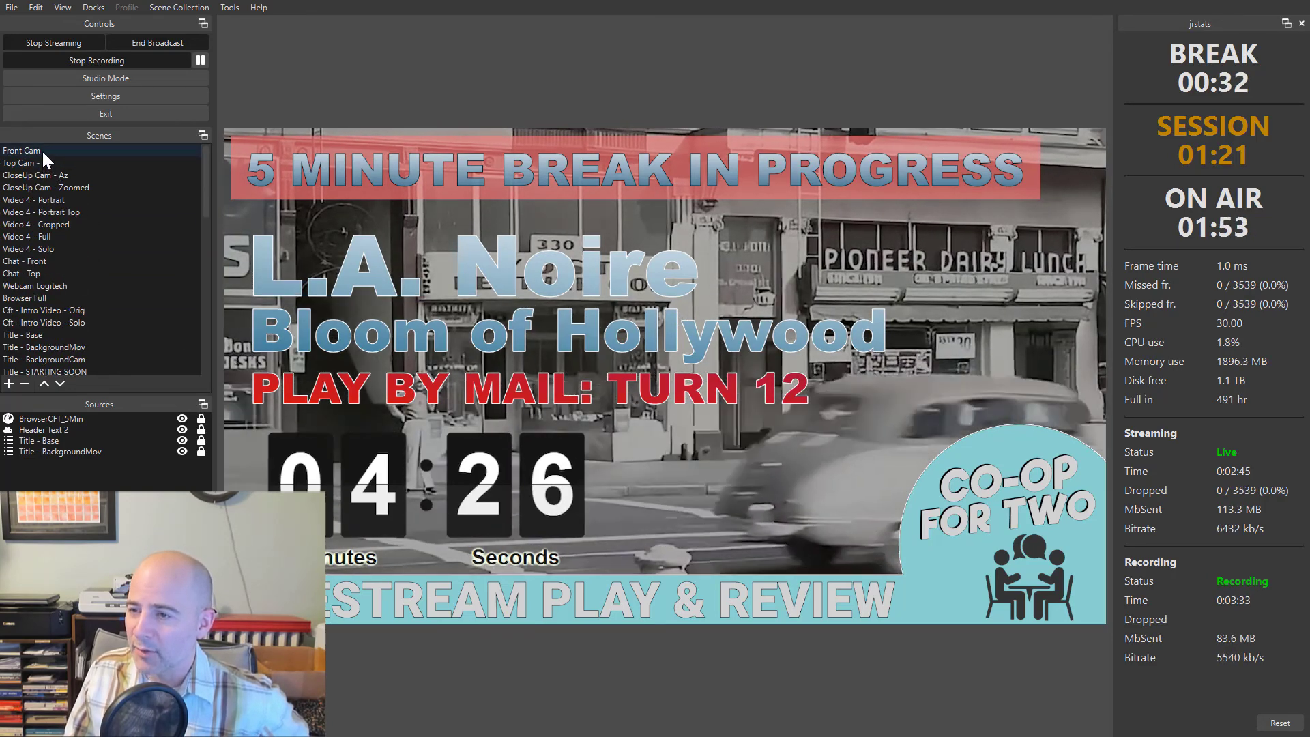
End the break on Front Cam, try Top Cam - Az and CloseUp Cam - Az, then return to Front Cam.
left_click(42, 150)
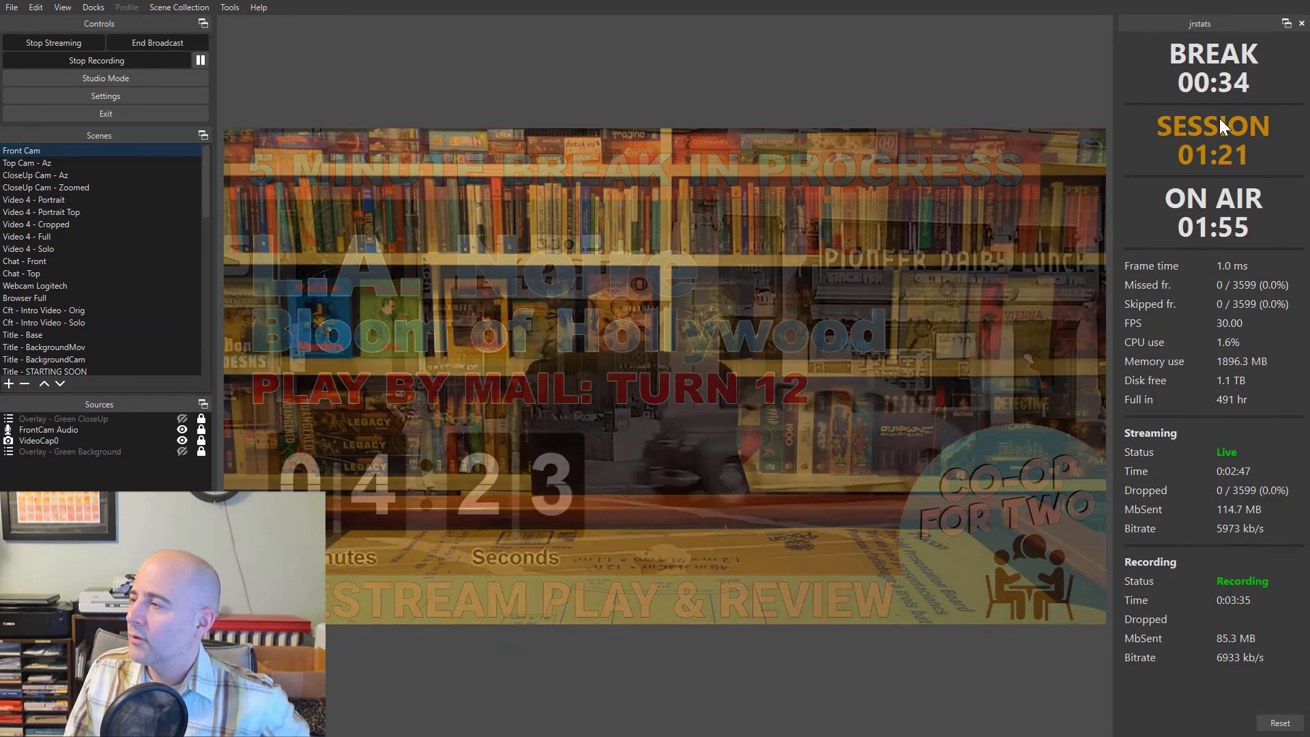
left_click(1219, 118)
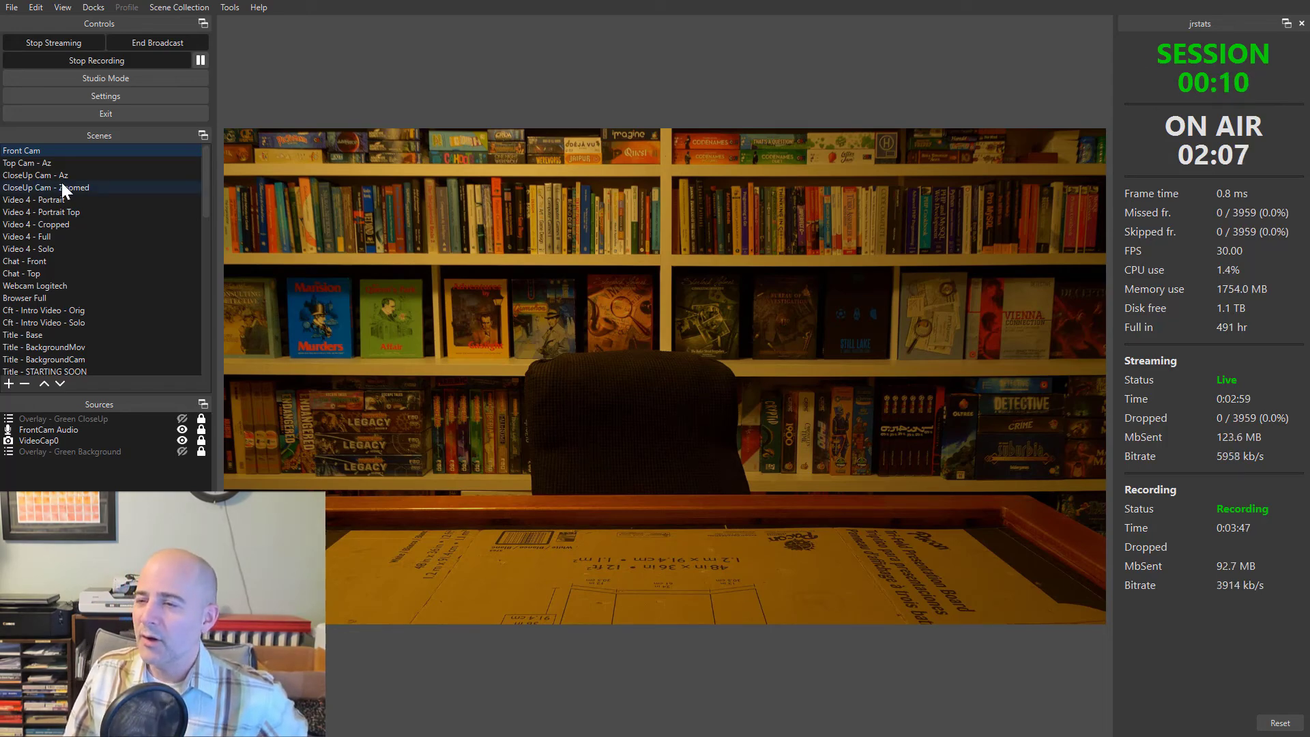
left_click(52, 165)
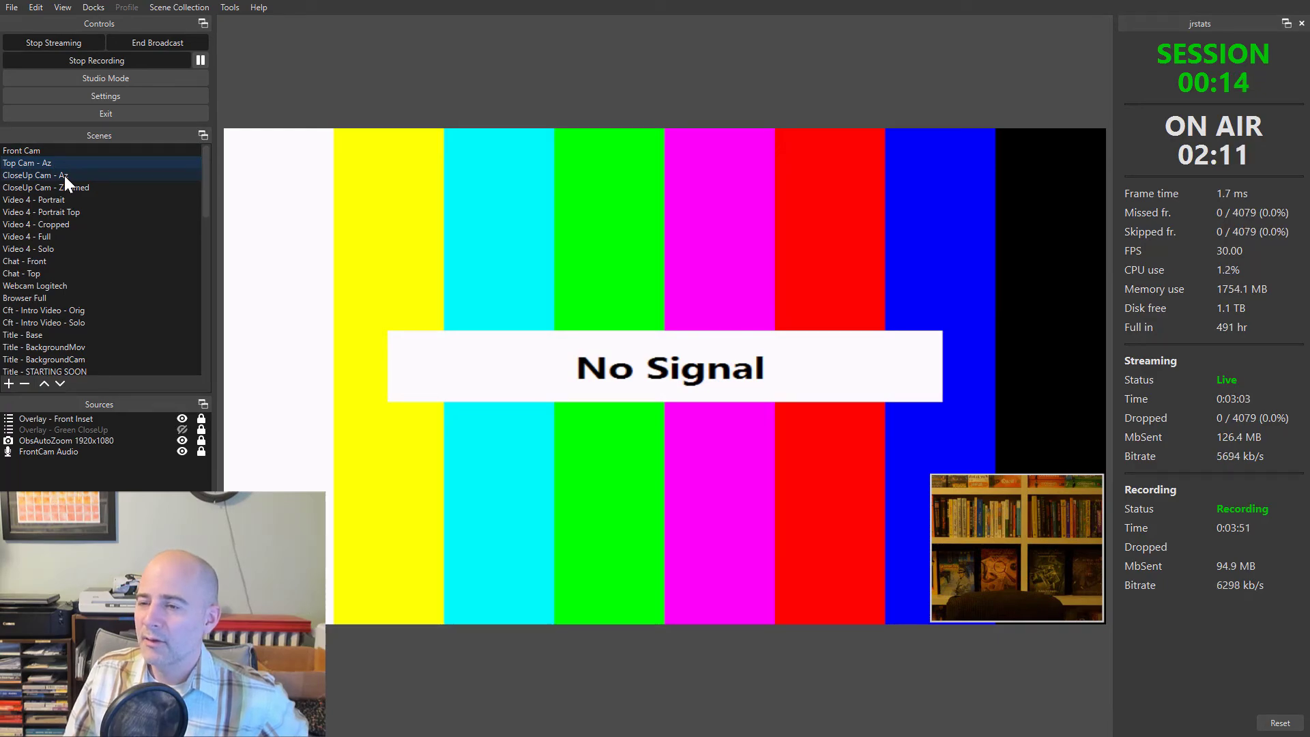
left_click(64, 174)
left_click(60, 167)
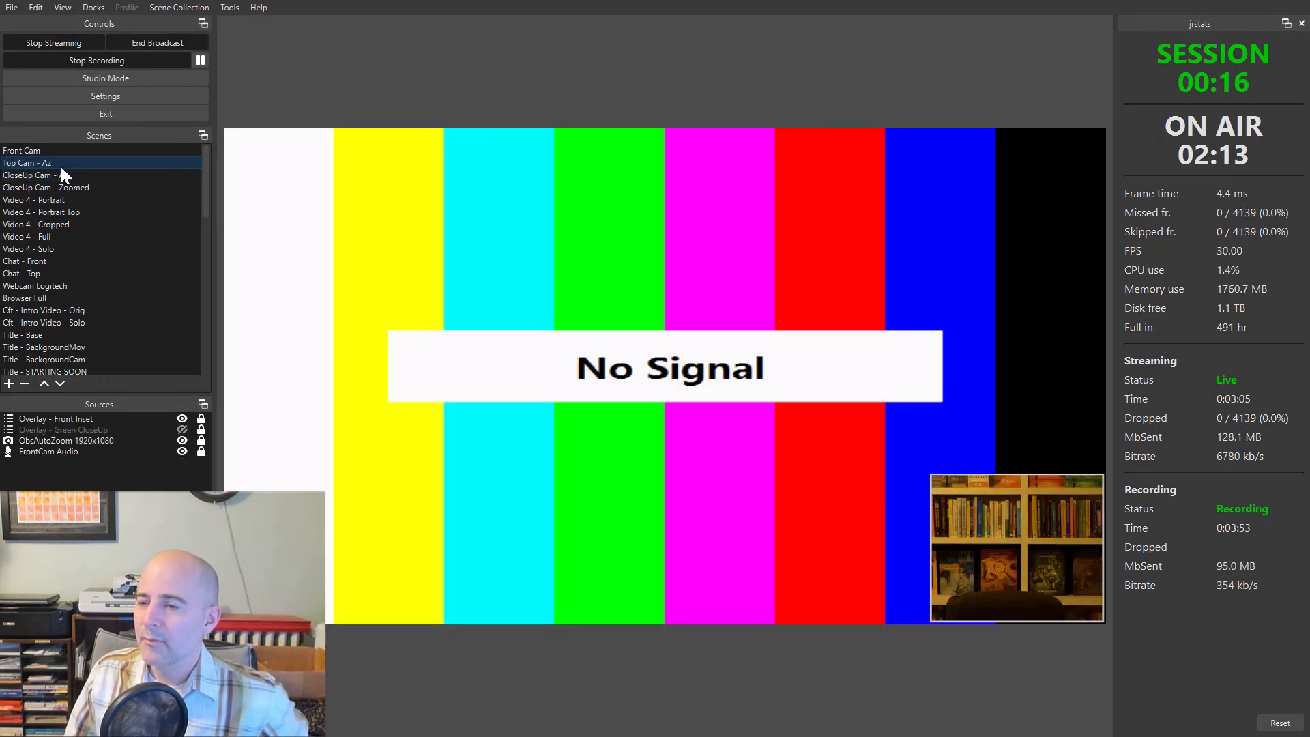
left_click(55, 152)
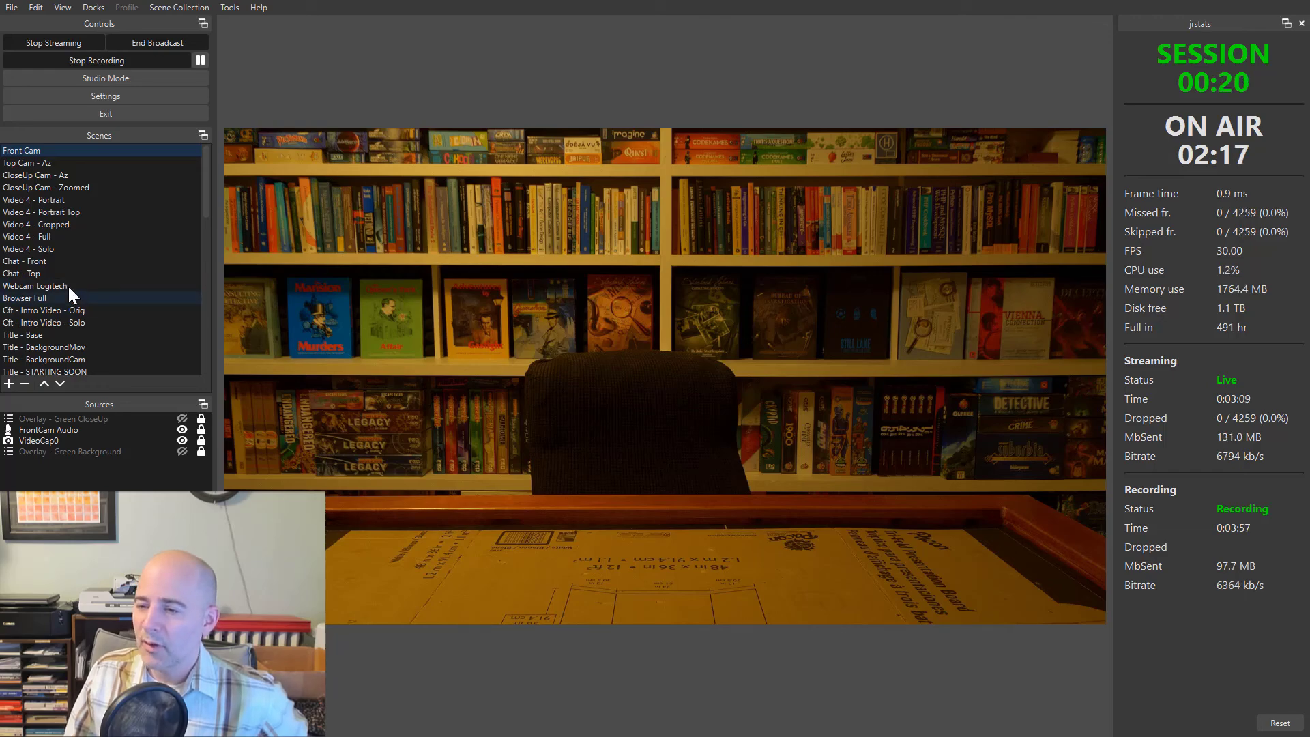
scroll(86, 269, "down", 2)
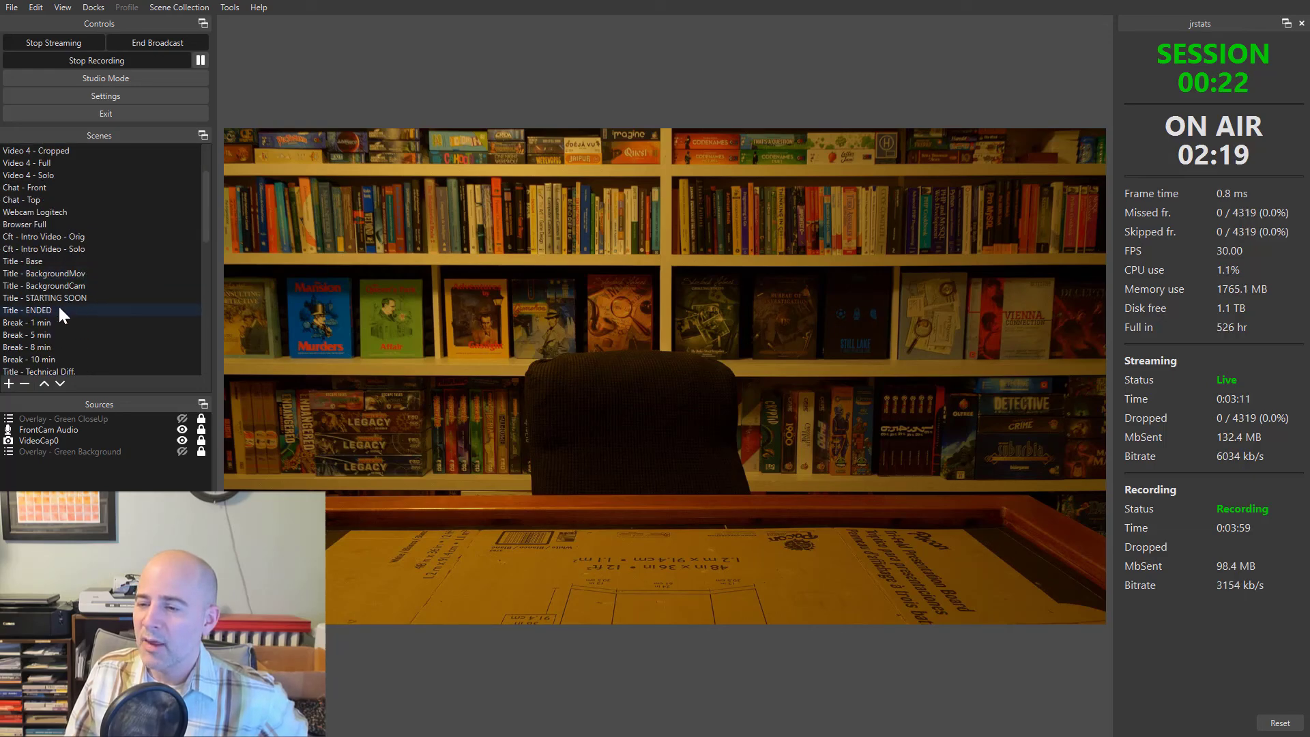
Switch to the 'Break - 1 min' scene, then return to the Front Cam scene.
left_click(50, 321)
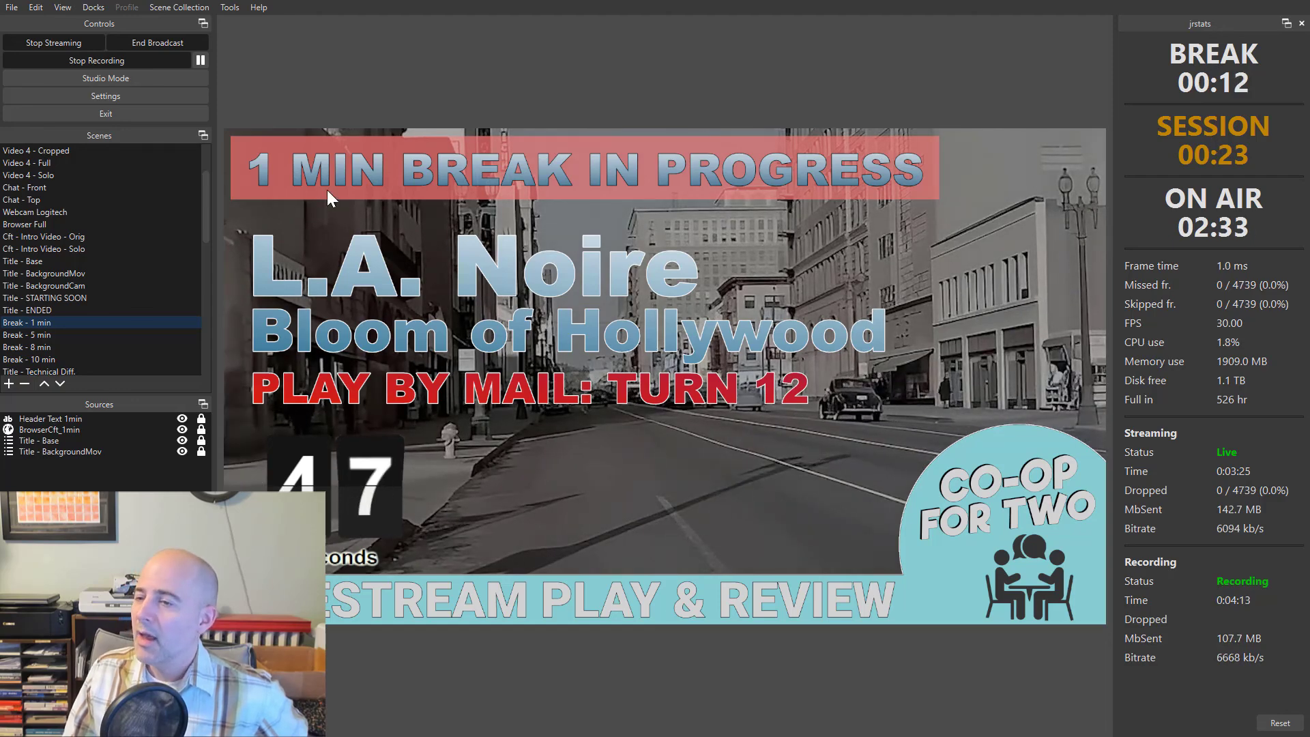
scroll(82, 177, "up", 2)
left_click(56, 151)
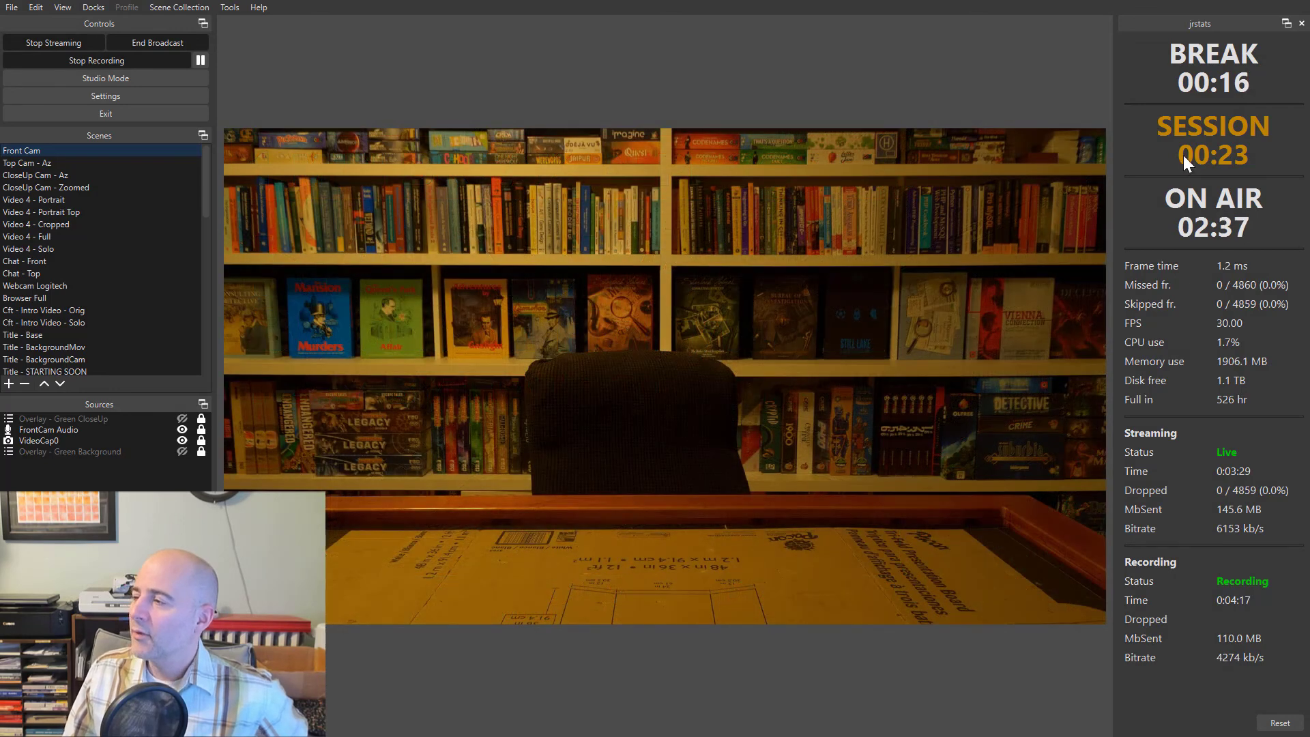
Put Front Cam on air so jrstats drops BREAK and restarts SESSION.
left_click(1189, 158)
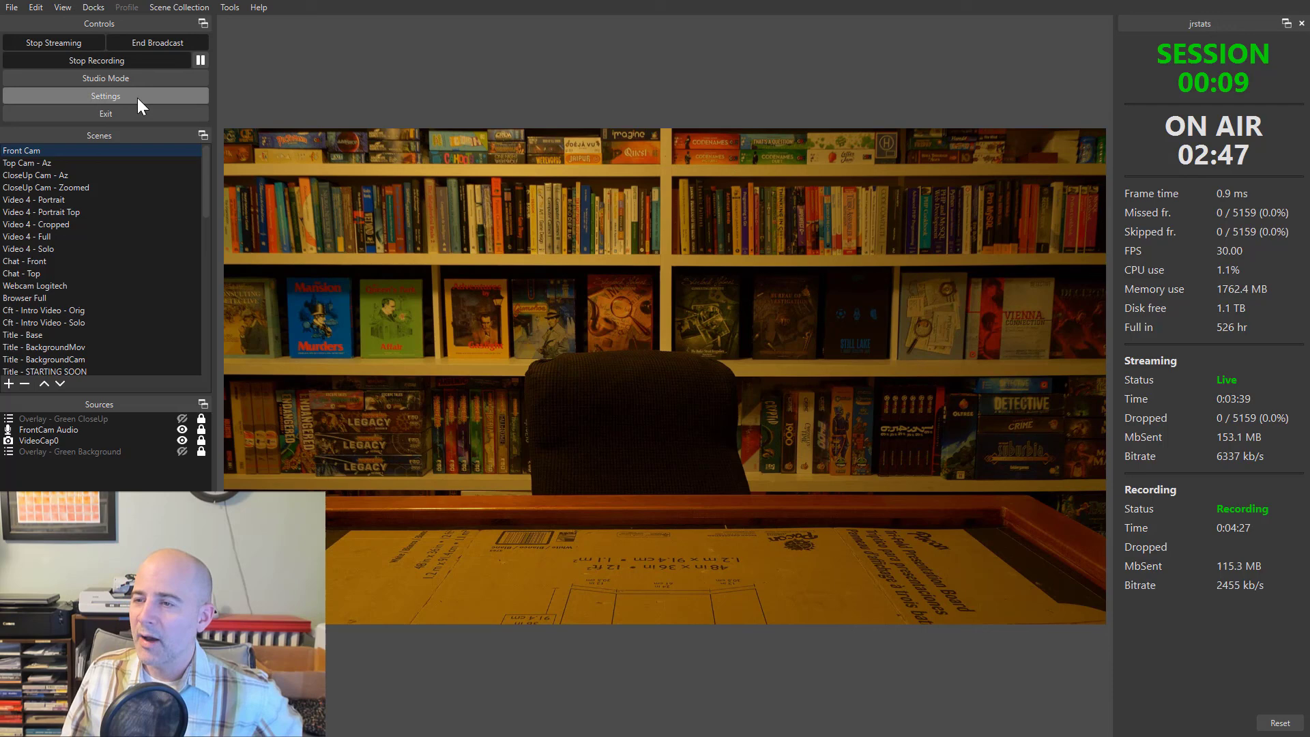
End the broadcast, stopping both the stream and the recording.
left_click(145, 43)
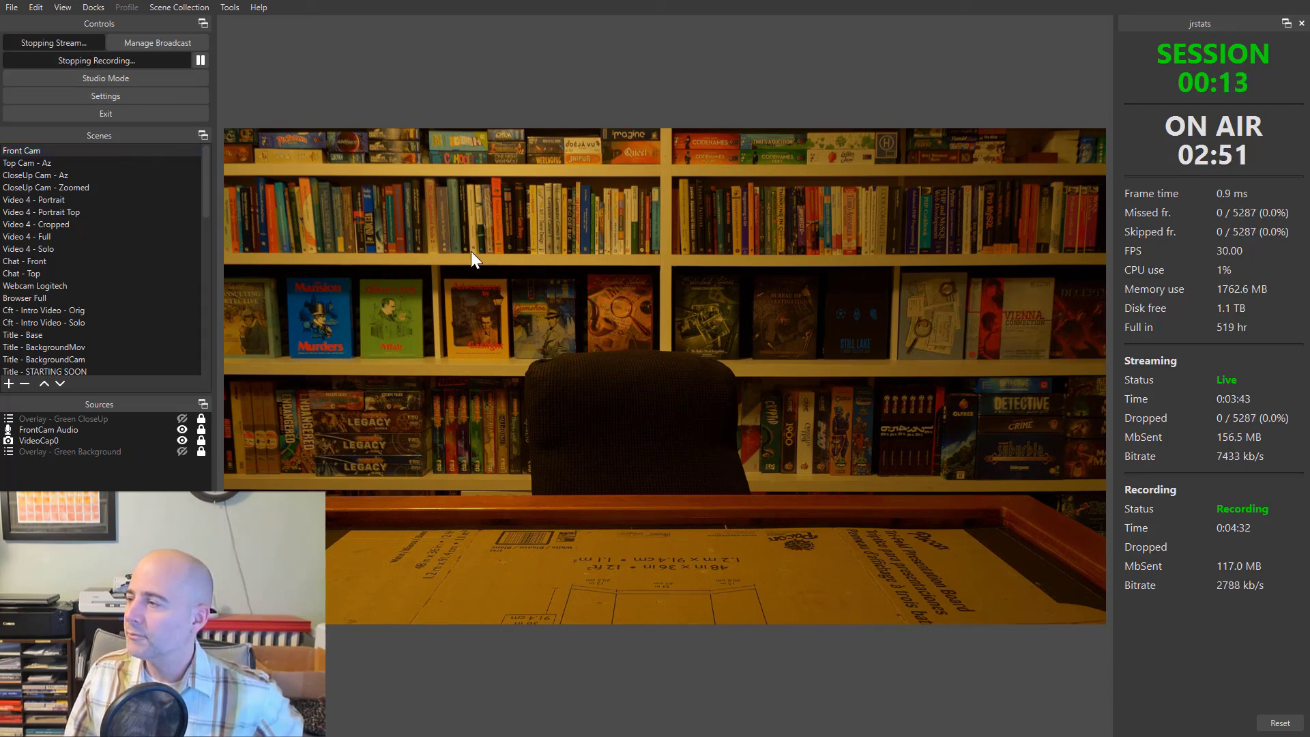